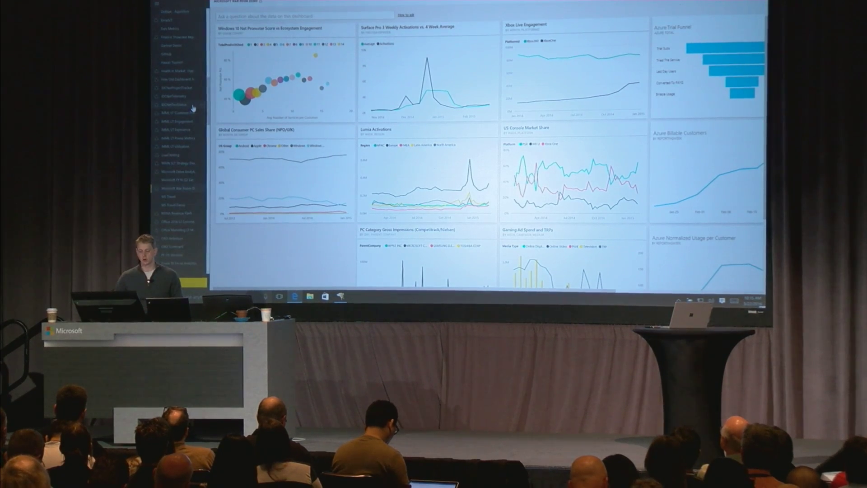
Look through the workspace's list of dashboards, reports and datasets
scroll(194, 105, down, 10)
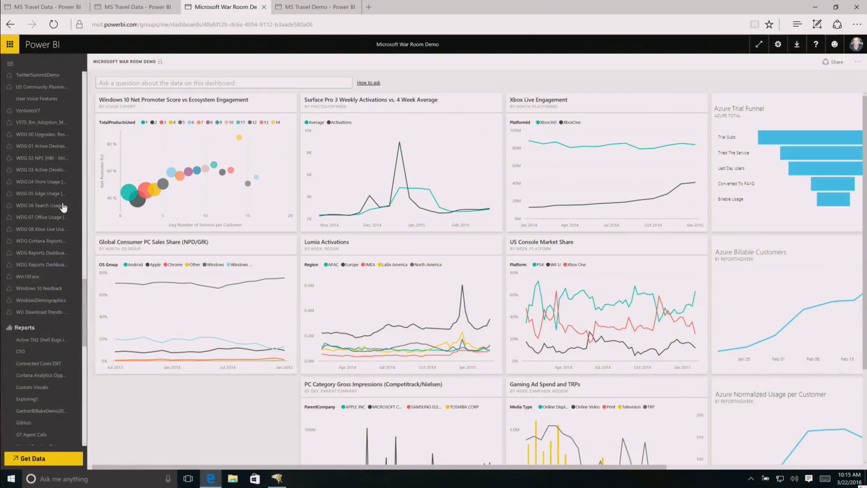
scroll(63, 207, down, 10)
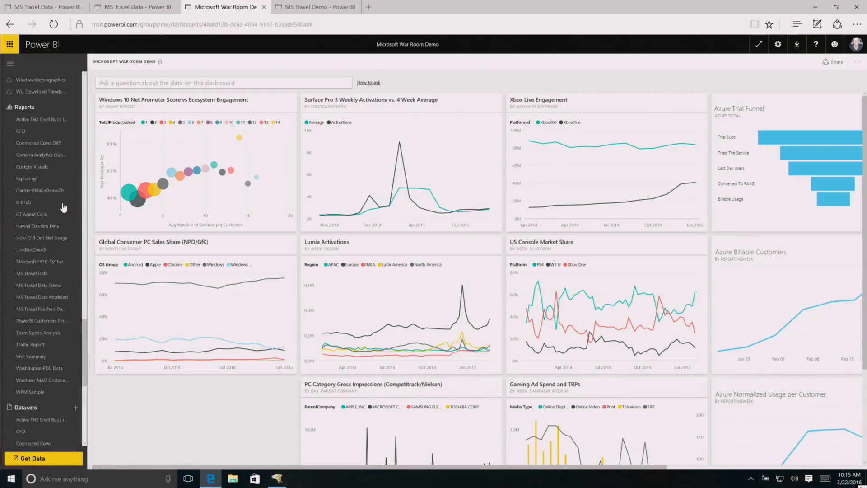
scroll(63, 206, up, 10)
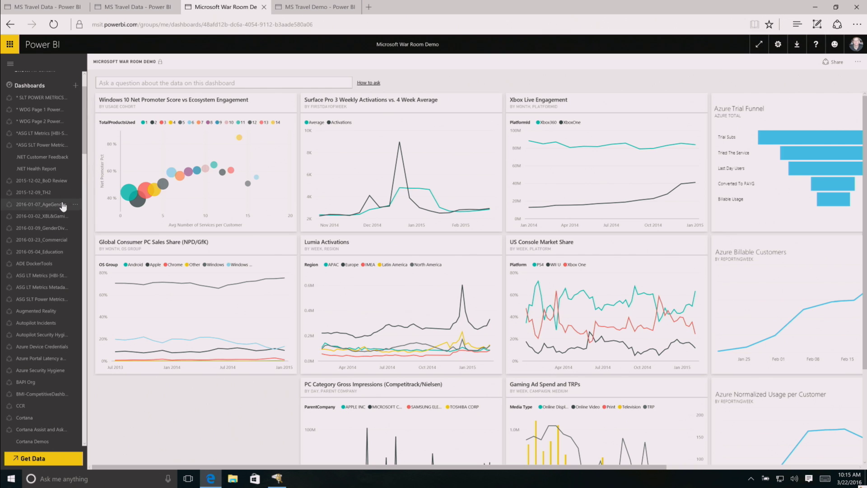
scroll(64, 207, up, 3)
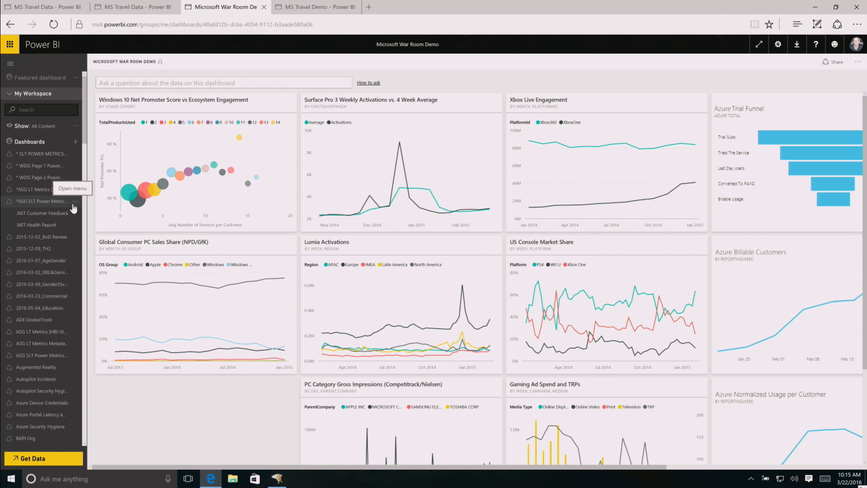
scroll(63, 207, down, 3)
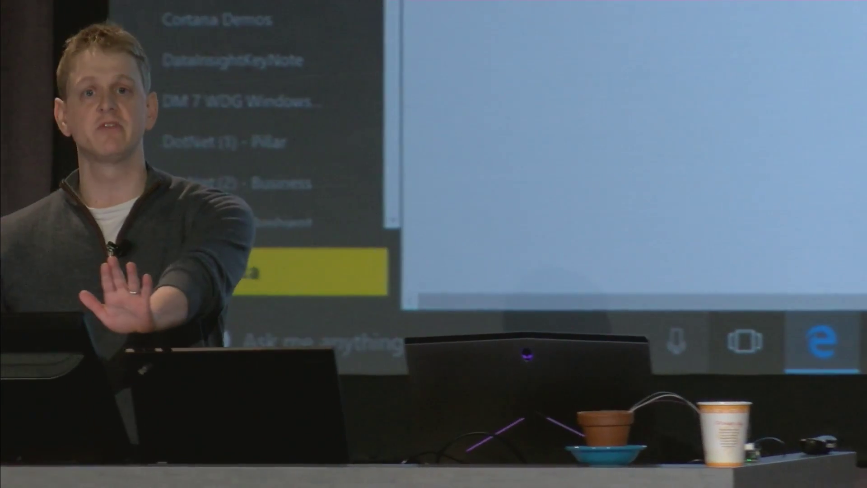
scroll(397, 136, up, 8)
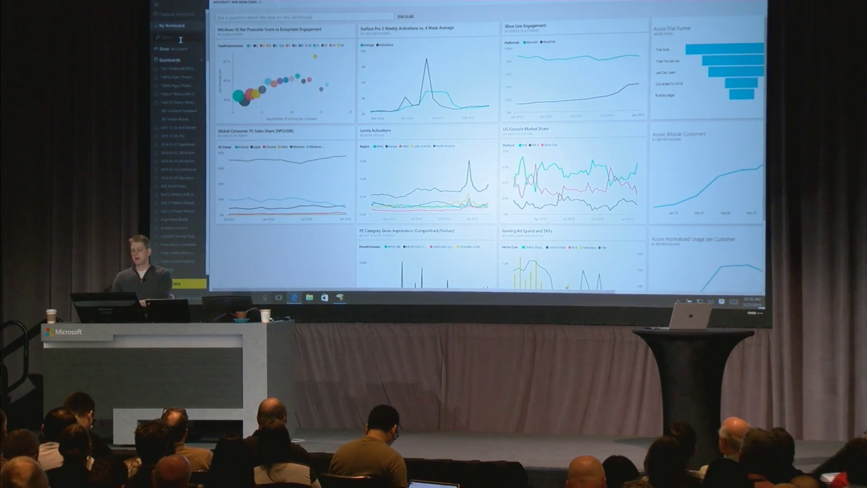
mouse_move(235, 103)
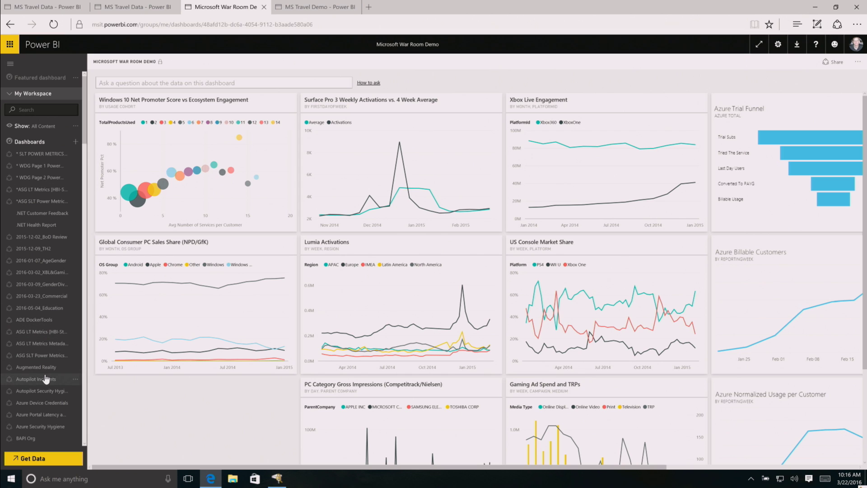
Open the organization's content pack library for getting data and browse the published content packs
click(39, 458)
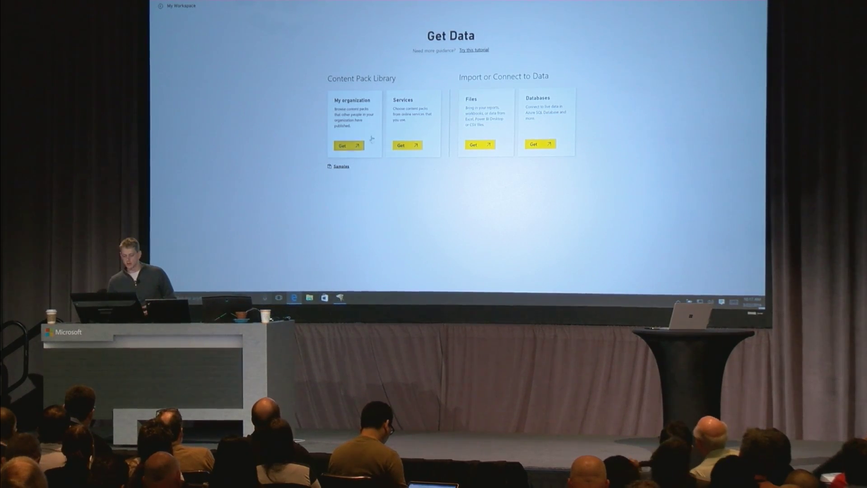
click(349, 145)
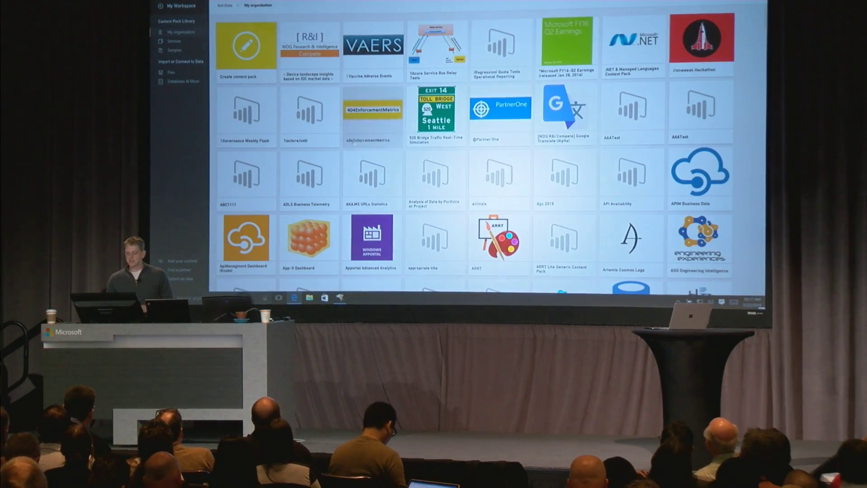
scroll(354, 141, down, 10)
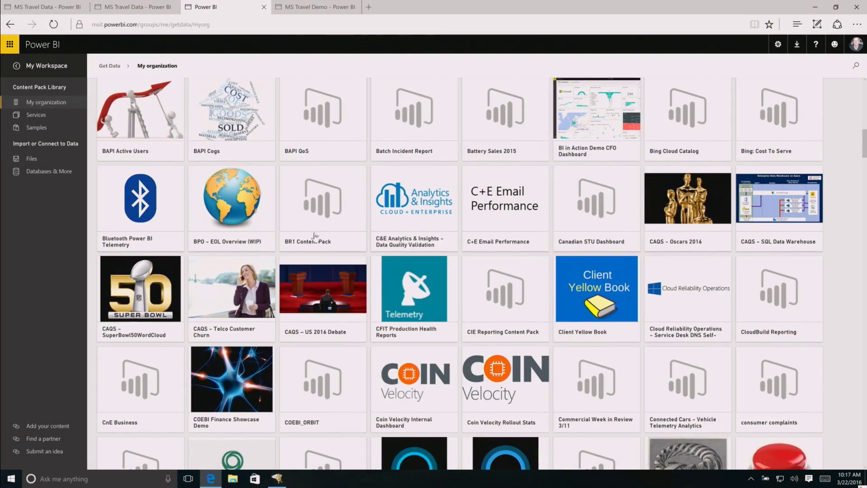
scroll(314, 236, down, 2)
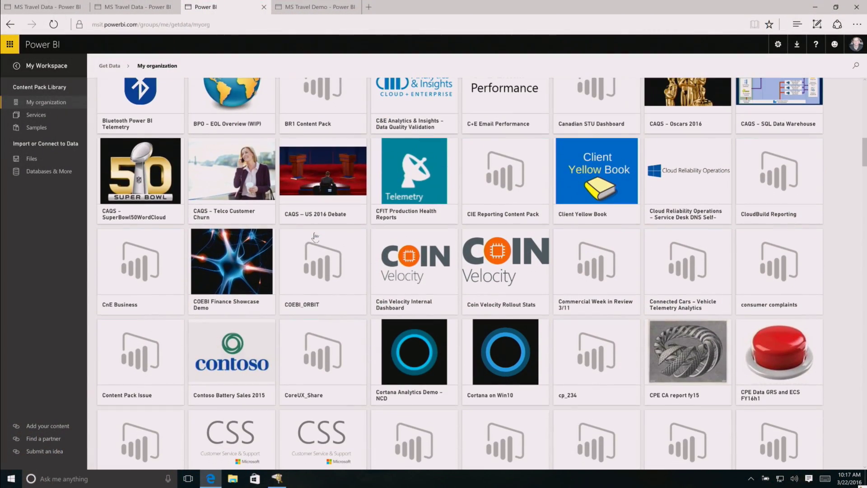
scroll(315, 235, down, 10)
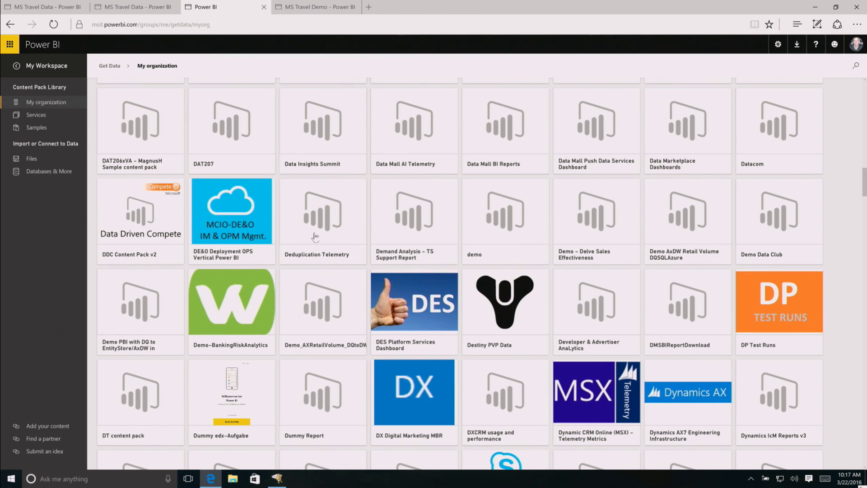
scroll(315, 236, down, 3)
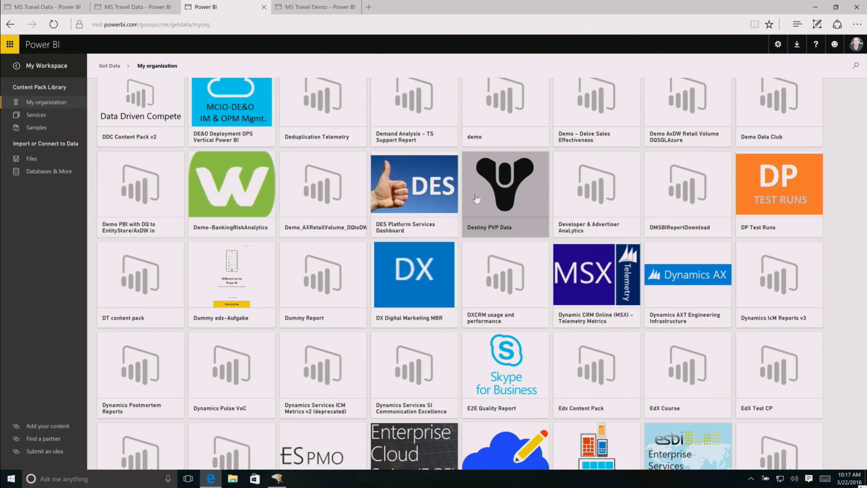
scroll(476, 198, up, 20)
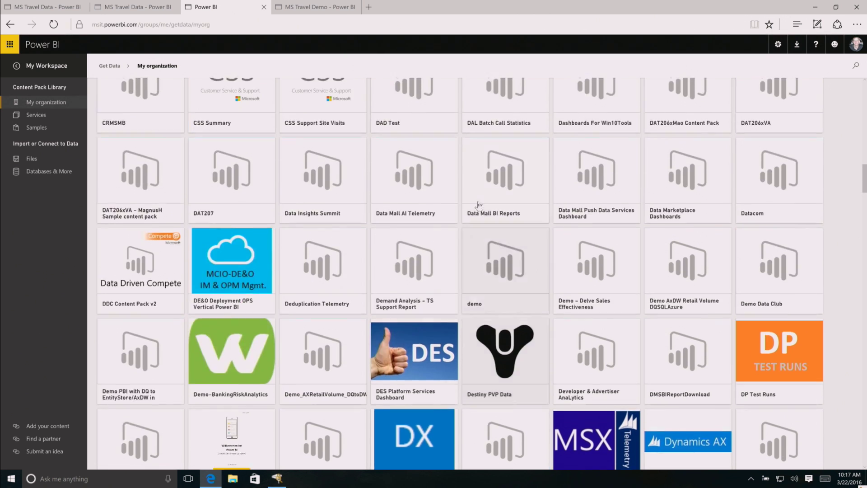
scroll(476, 207, up, 8)
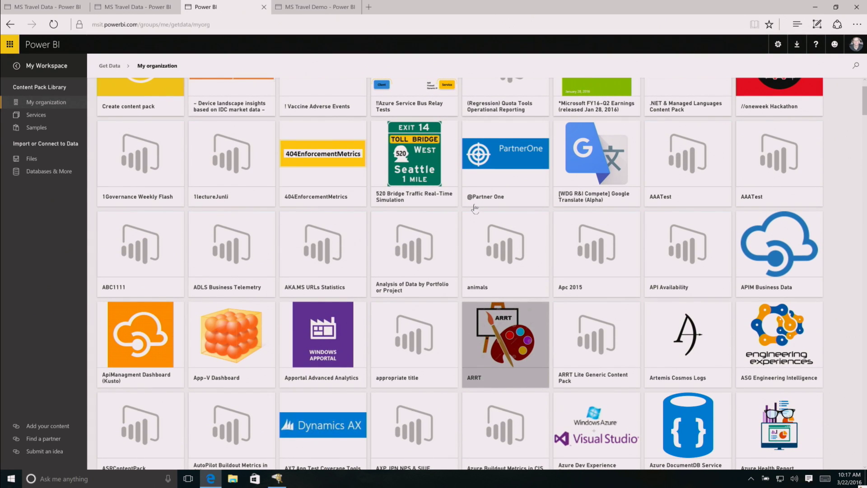
scroll(479, 209, up, 2)
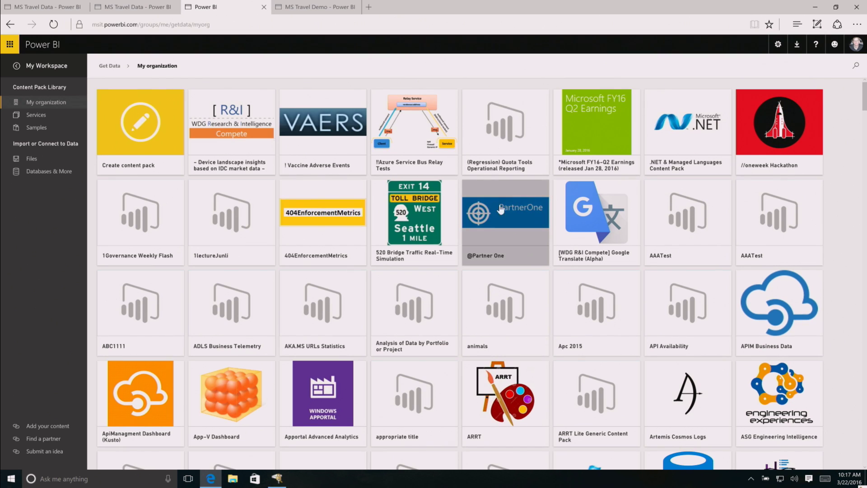
Connect to the "*Microsoft FY16-Q2 Earnings (released Jan 28, 2016)" content pack and open its newly added dashboard
click(587, 136)
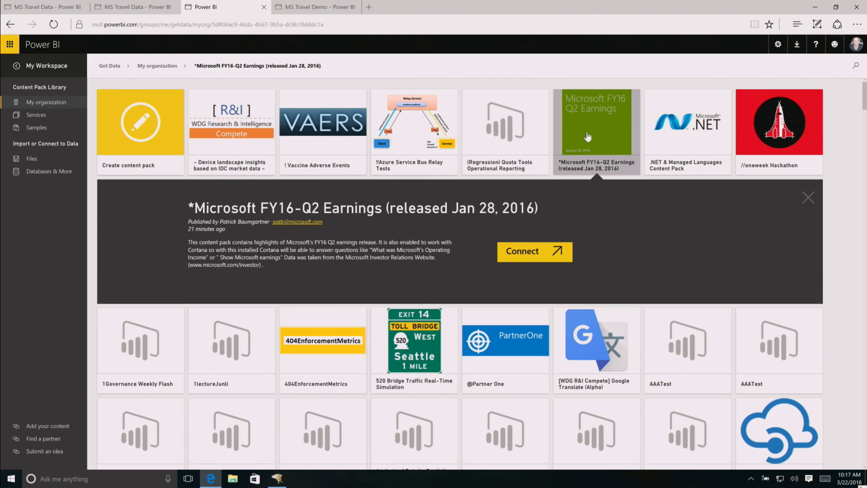
click(517, 255)
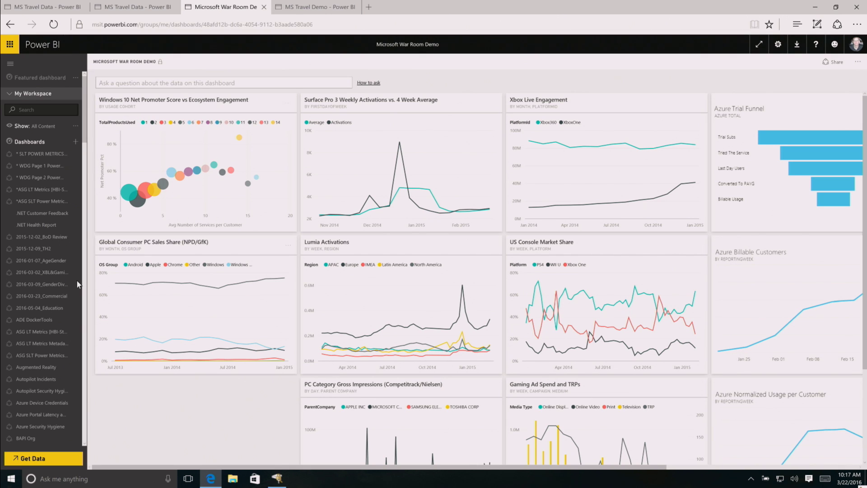
scroll(78, 282, down, 10)
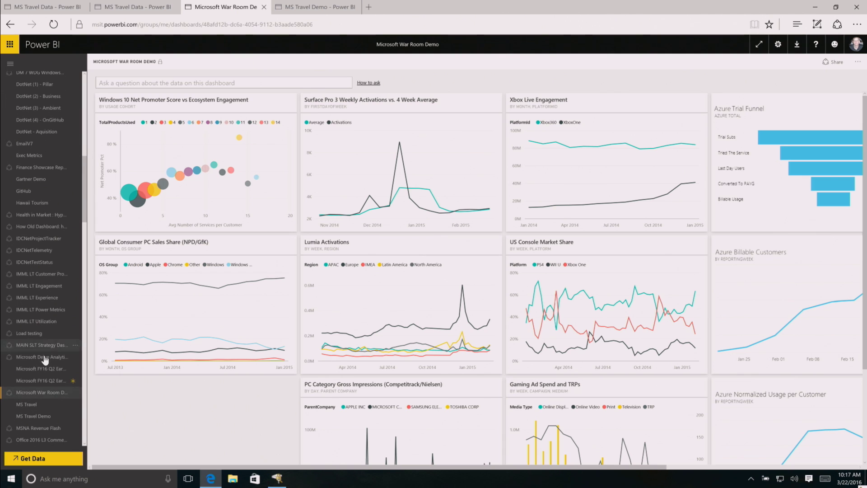
click(50, 382)
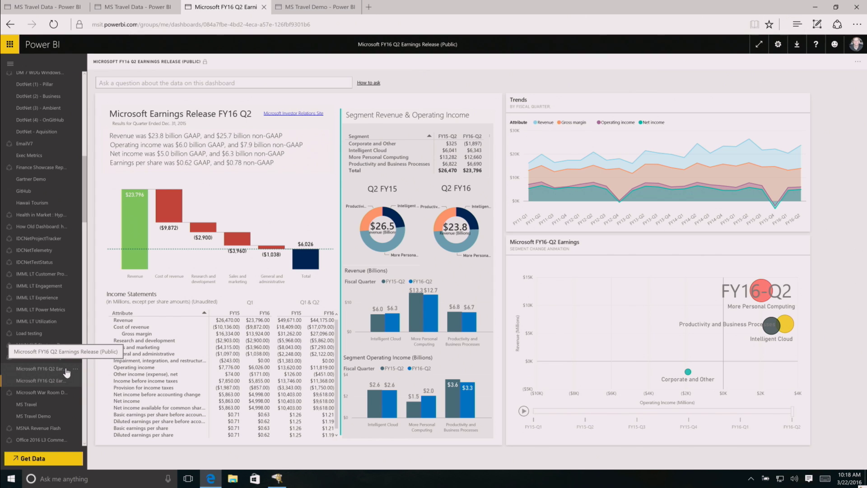
Ask Cortana for "microsoft revenue" and follow the earnings summary's link to more details in Power BI
click(53, 479)
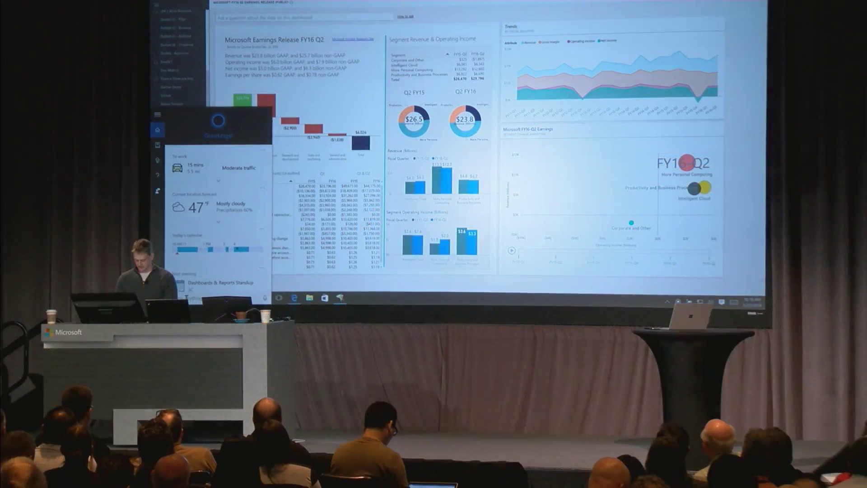
text(microsoft re)
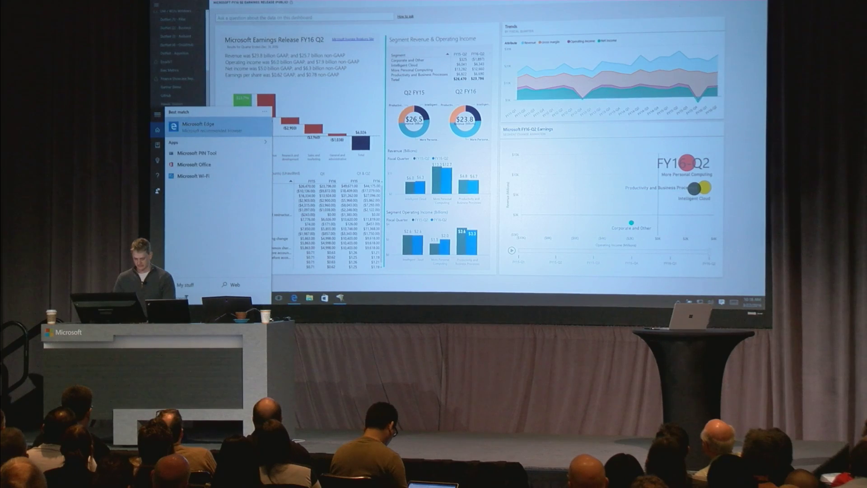
text(venue)
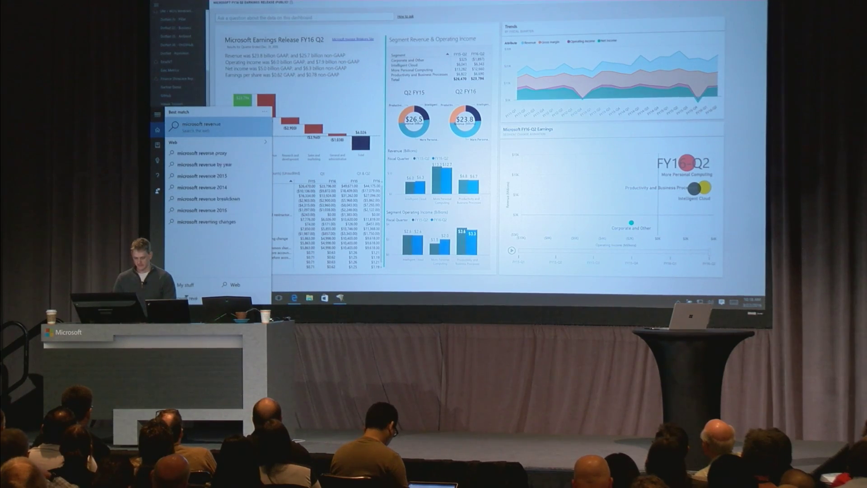
key(Return)
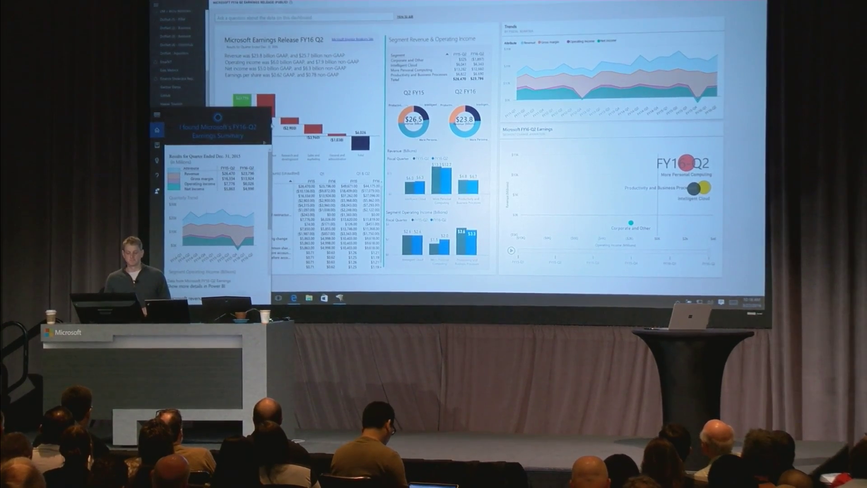
click(194, 286)
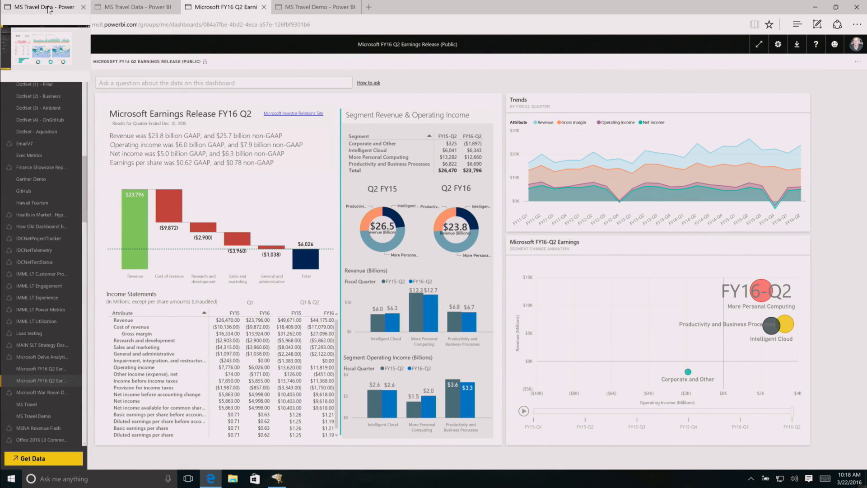
Switch to the MS Travel Data page, open the Seattle Travel Summary dashboard and show its Most Common Airport tile in focus mode
click(49, 9)
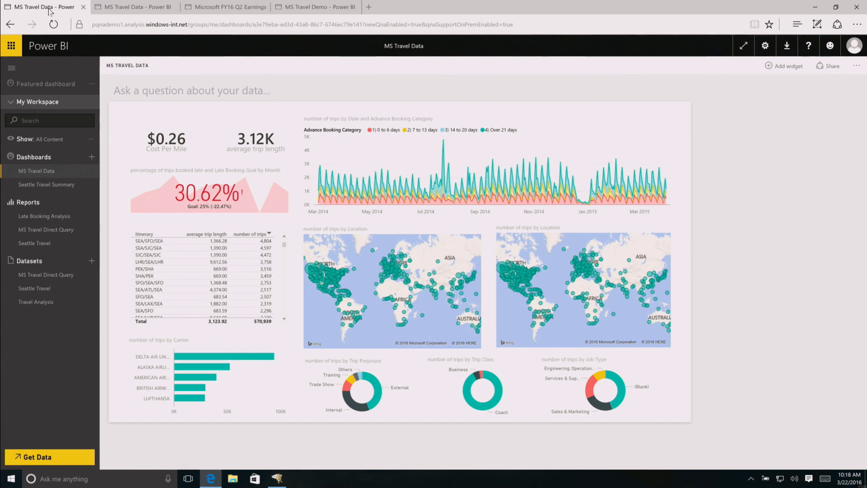
click(64, 186)
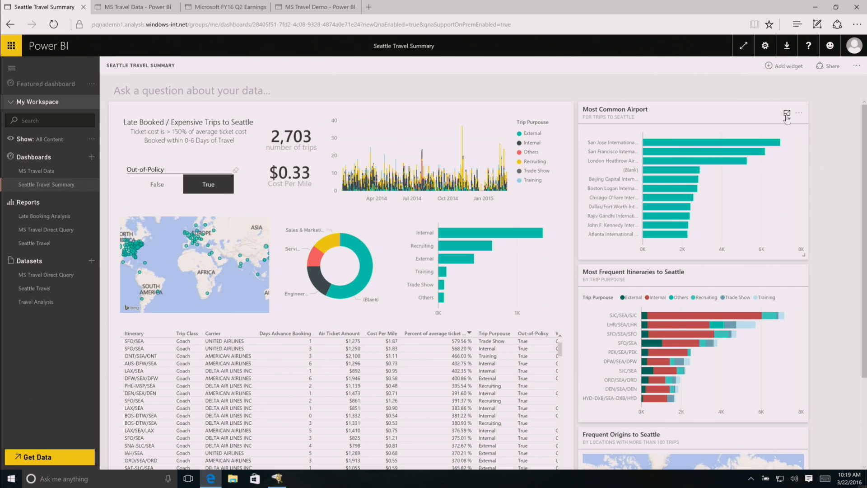
click(787, 114)
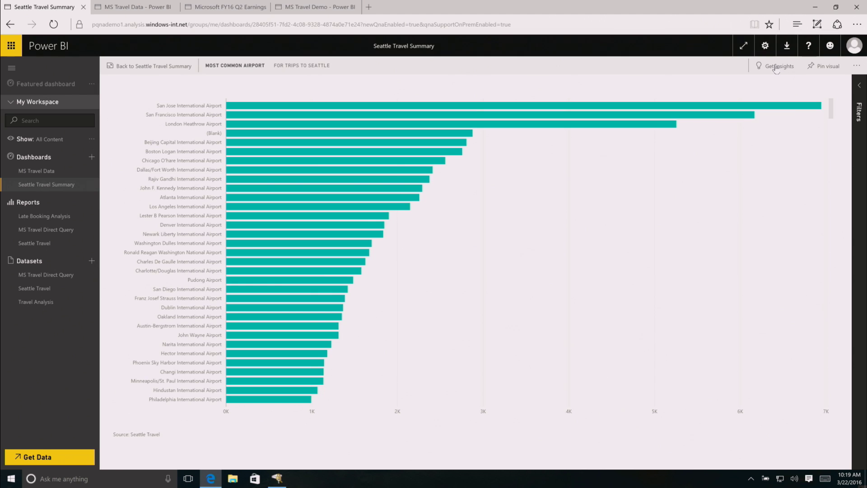
Get insights for the Most Common Airport chart and open the Lost Savings by Name insight
click(776, 67)
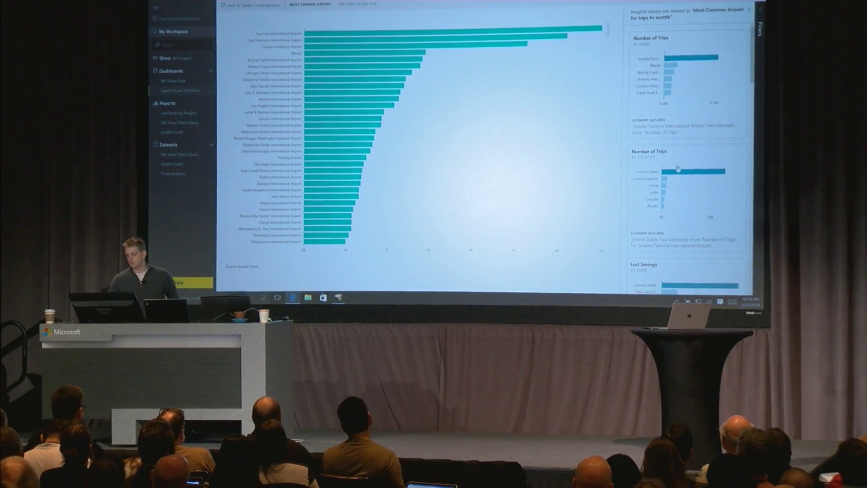
scroll(678, 168, down, 5)
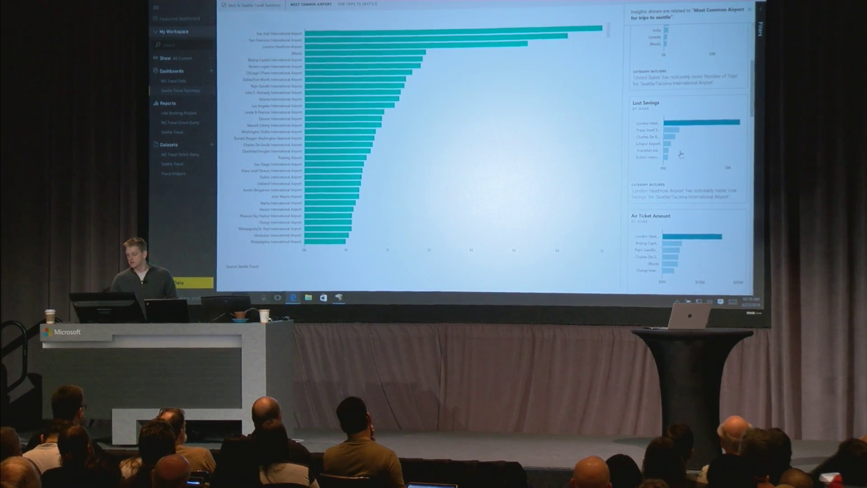
click(681, 154)
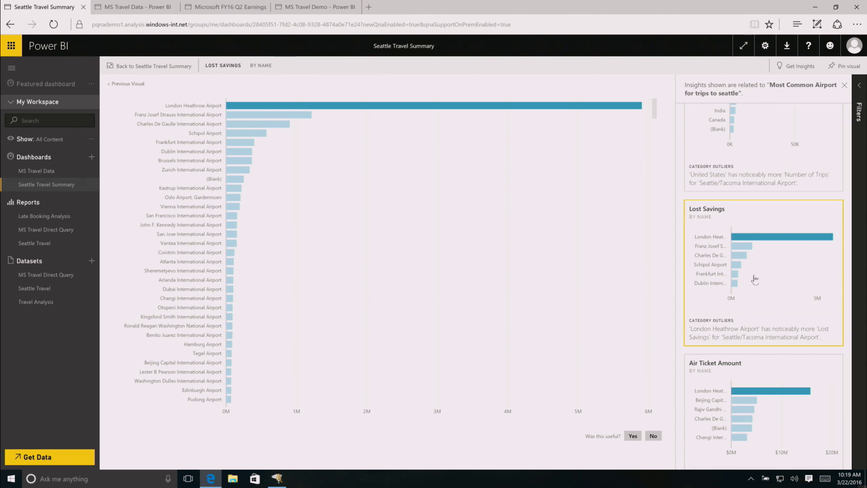
Get insights related to Lost Savings by Name and open the Lost Savings by Trip Purpouse insight
click(796, 66)
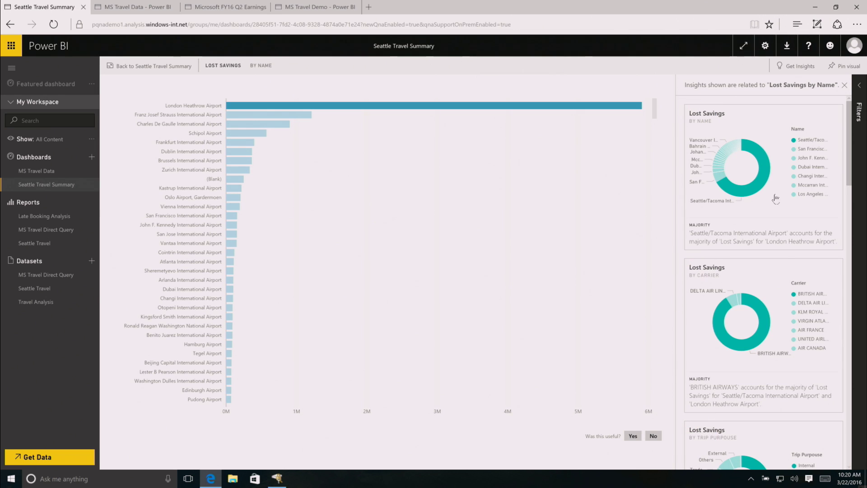
scroll(762, 346, down, 3)
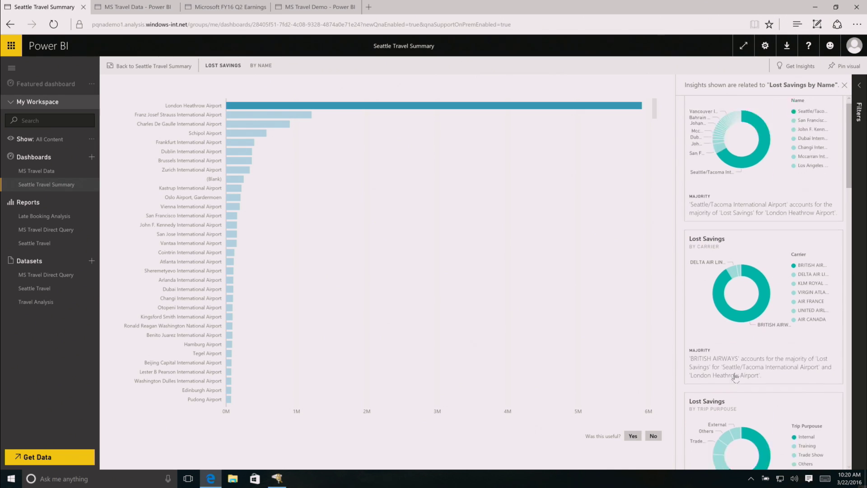
click(761, 338)
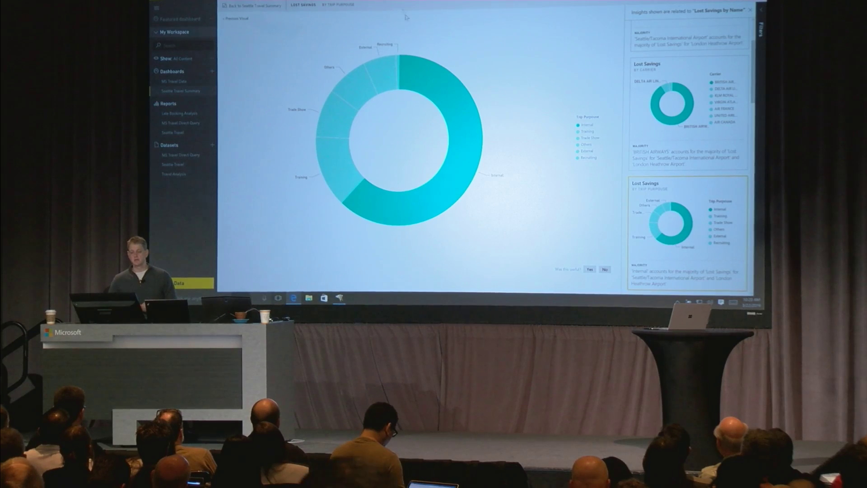
Switch to the Travel Demos page, open the MS Travel Demo dashboard, and open the Cost Per Mile tile's report for editing
key(ctrl+Tab)
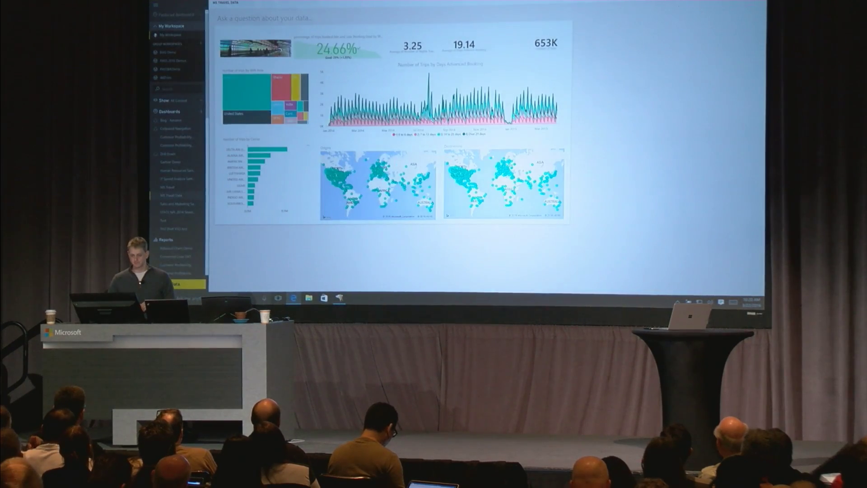
key(ctrl+Tab)
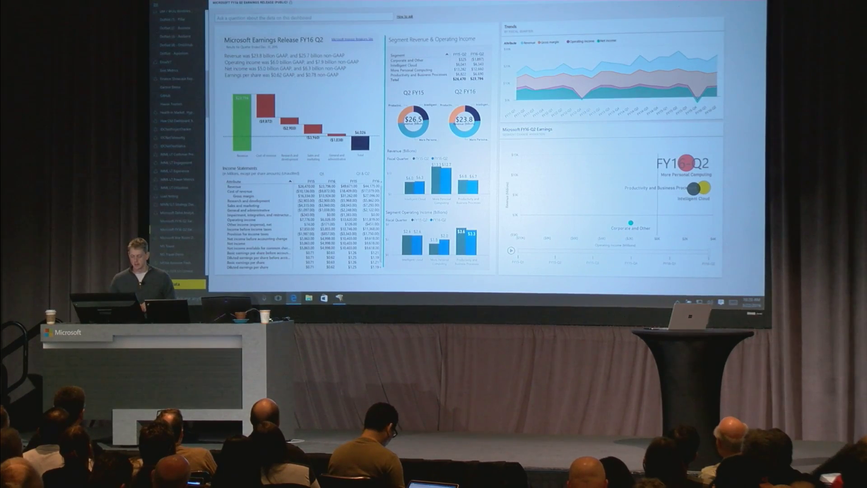
key(ctrl+Tab)
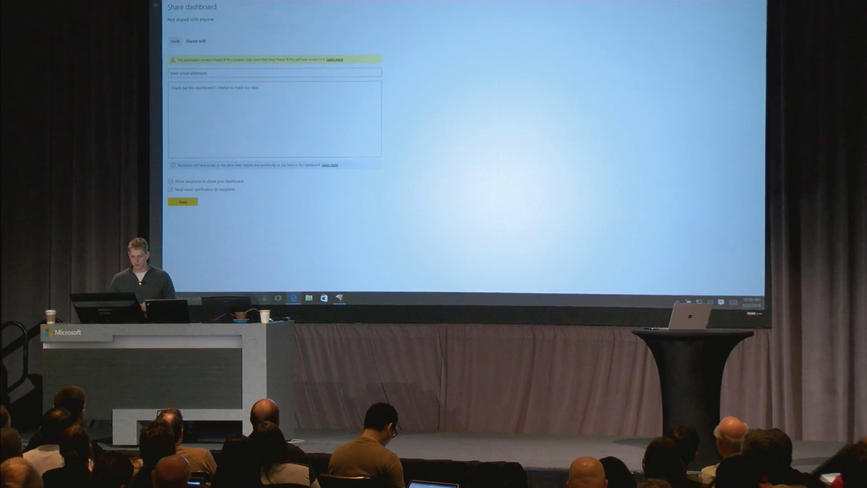
click(156, 7)
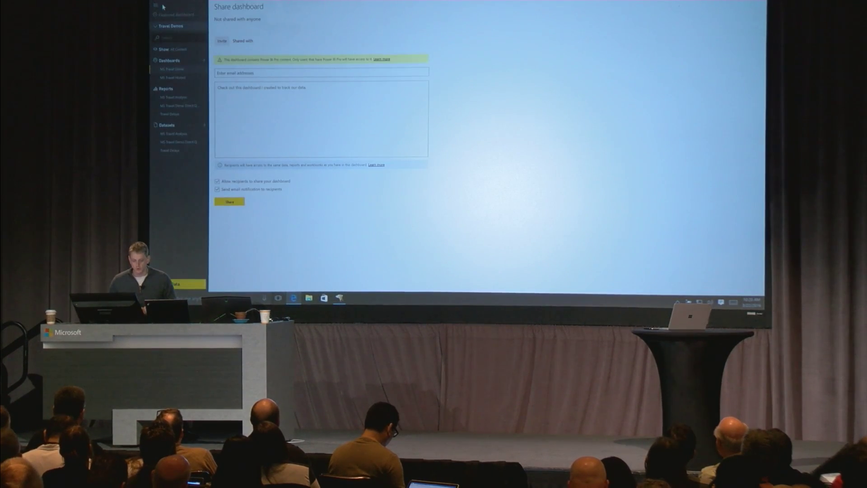
click(181, 71)
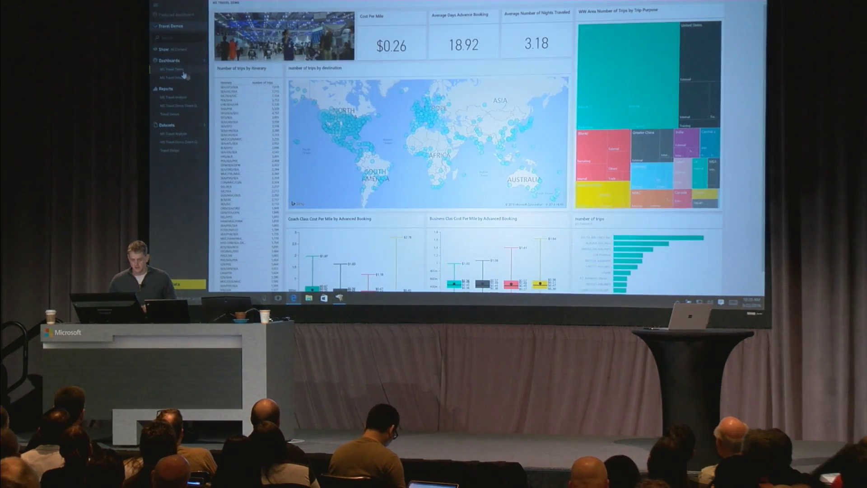
click(369, 36)
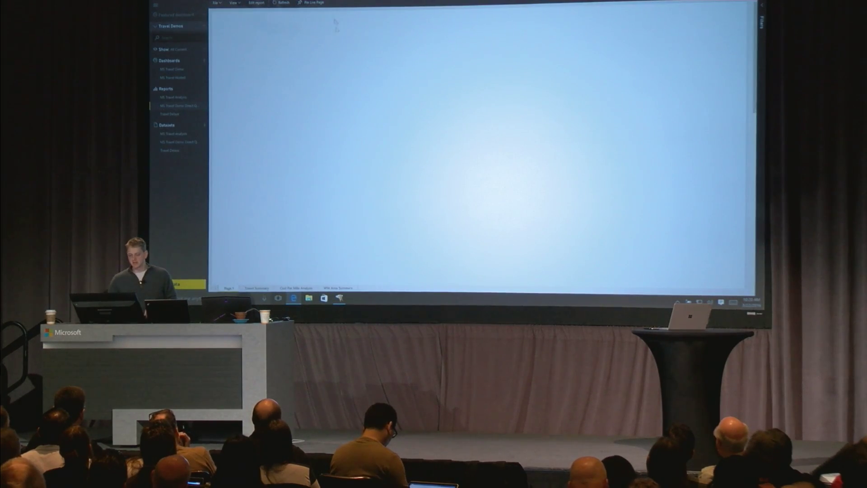
click(256, 3)
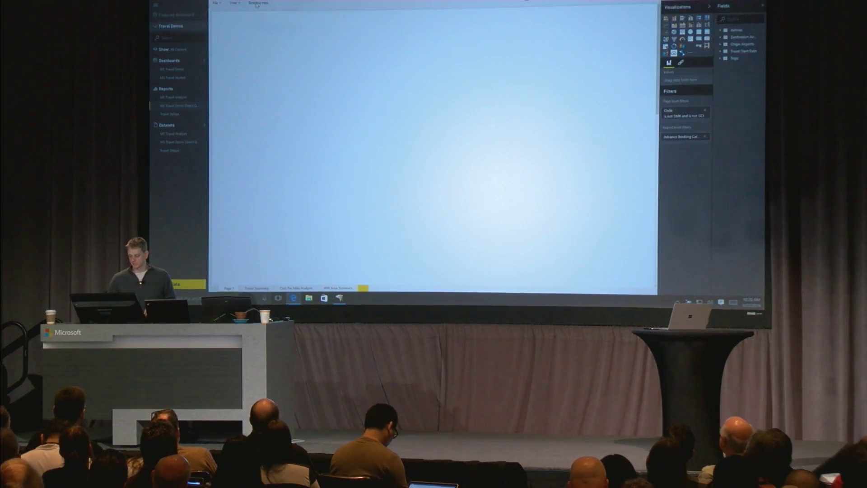
Build a stacked bar chart of number of trips by Carrier from the Trips table on the blank report page
click(721, 59)
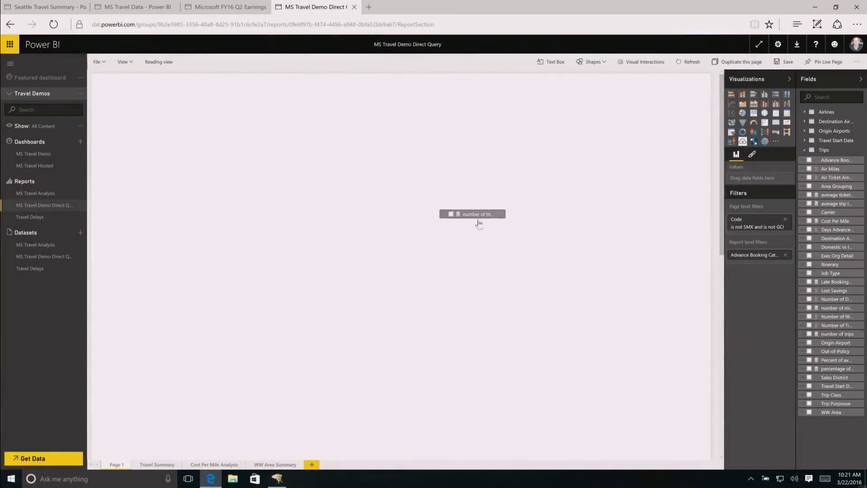
drag(478, 224, 281, 149)
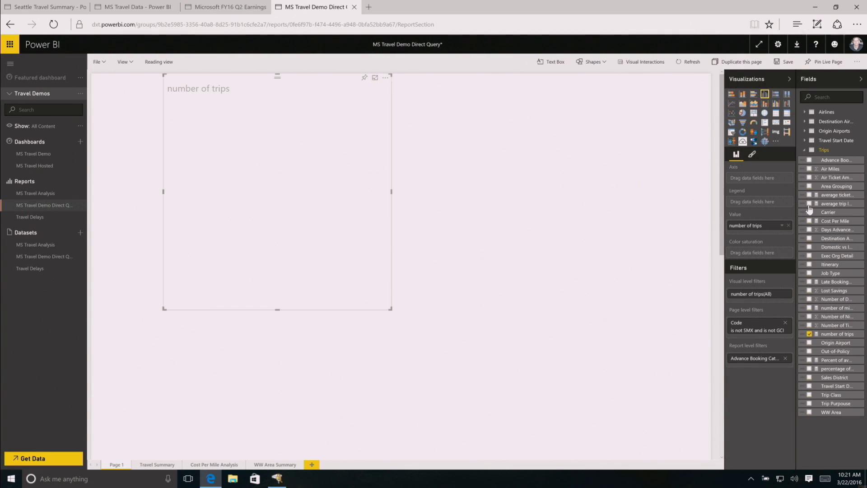
drag(444, 157, 329, 151)
drag(298, 86, 268, 85)
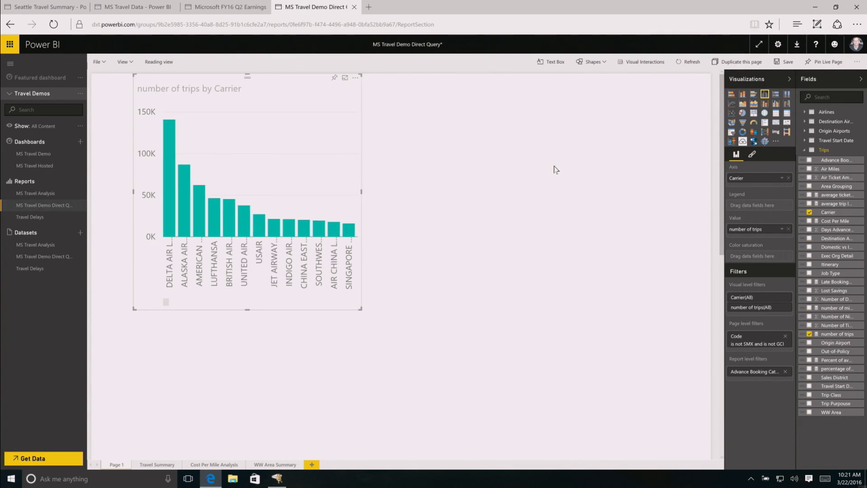
click(732, 95)
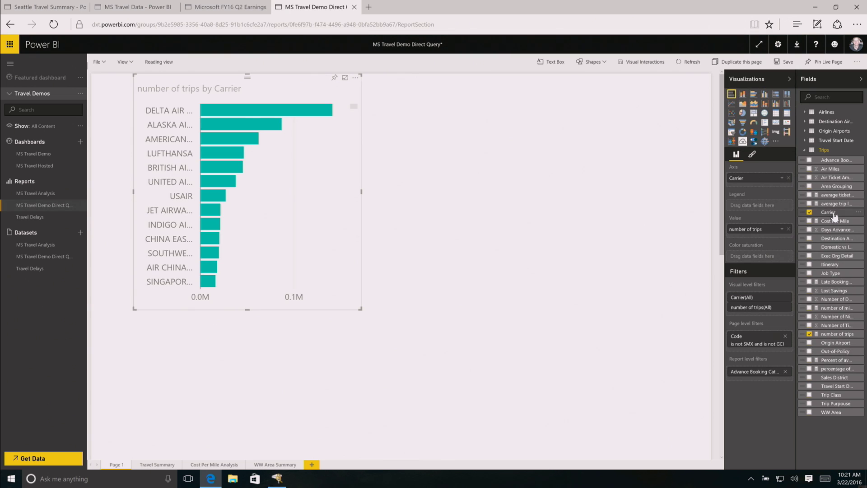
Add a stacked bar chart of Cost Per Mile by destination airport Code beside the trips chart and widen it toward that chart
drag(564, 213, 557, 179)
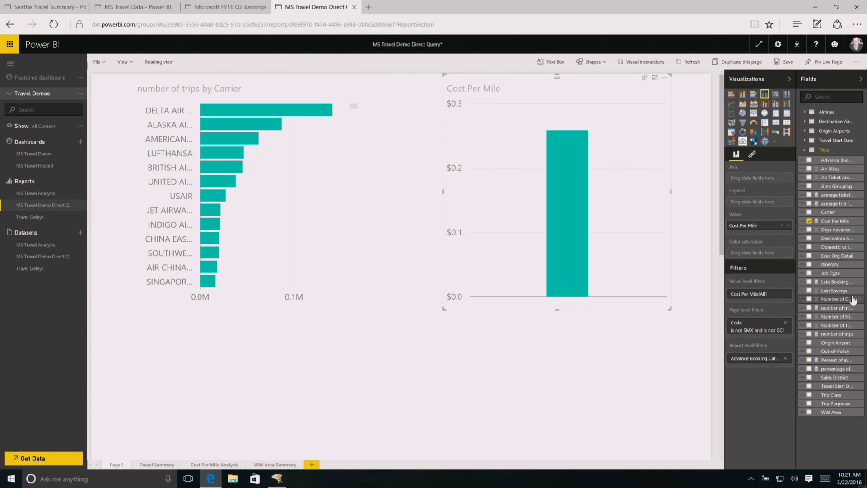
click(805, 122)
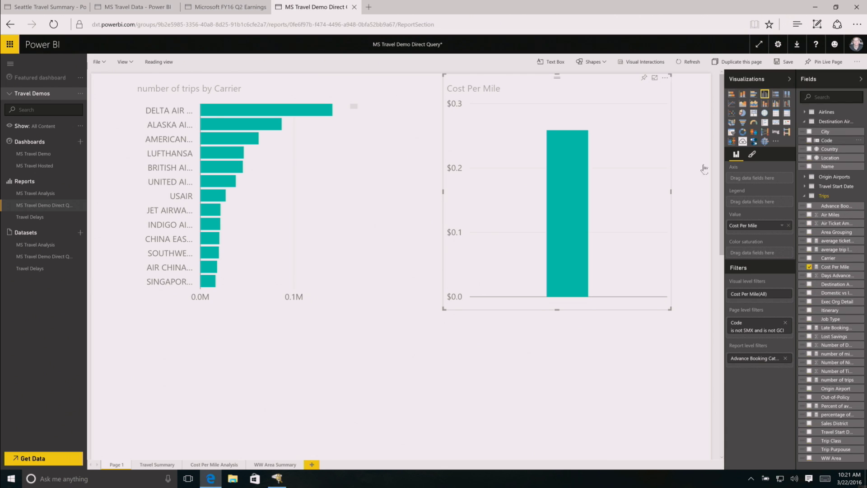
drag(704, 169, 587, 177)
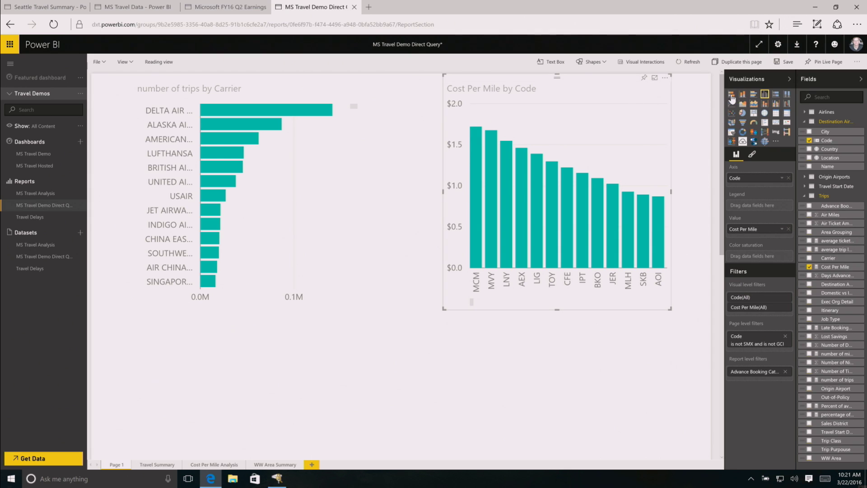
click(732, 95)
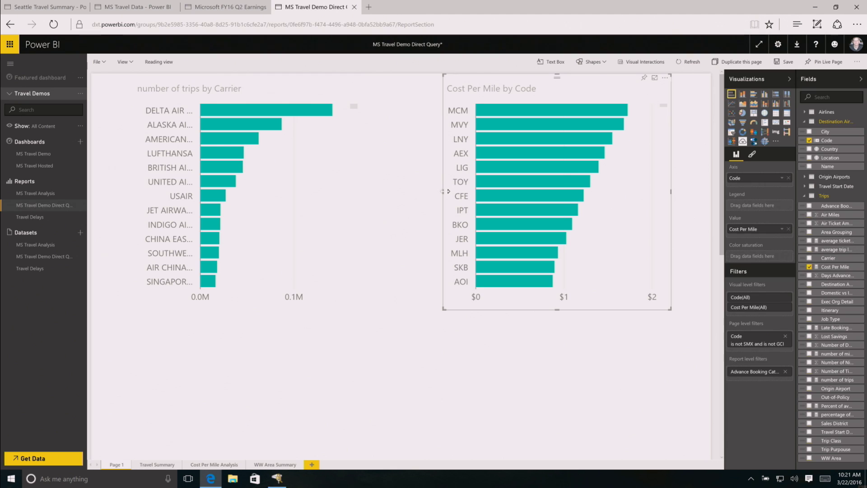
drag(412, 191, 395, 191)
Create a table of destination Location and trip Itinerary below the two charts and enlarge it slightly
mouse_move(430, 111)
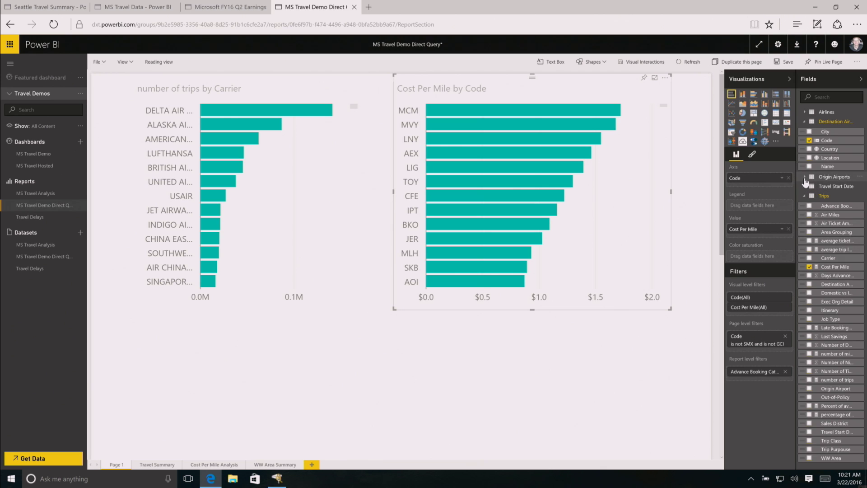
drag(828, 162, 453, 389)
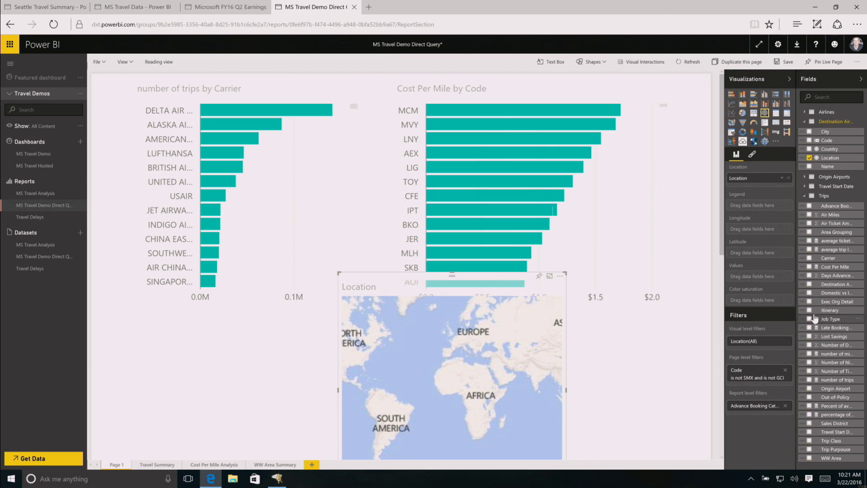
drag(578, 355, 509, 354)
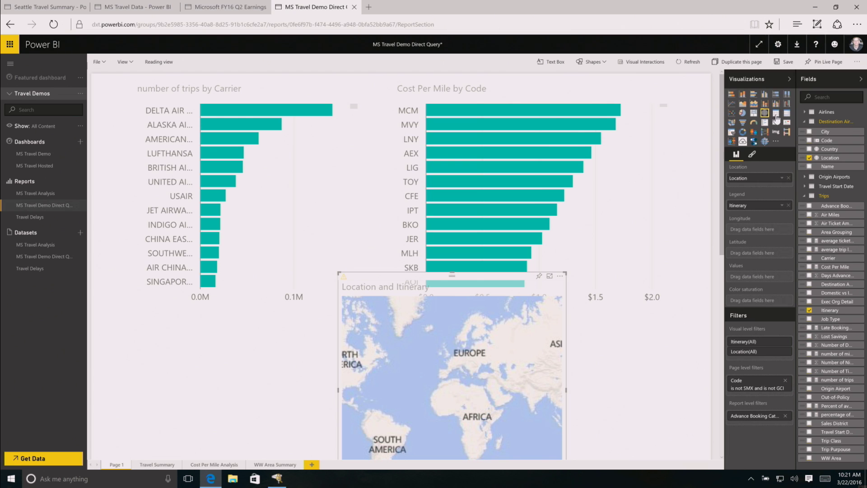
click(776, 117)
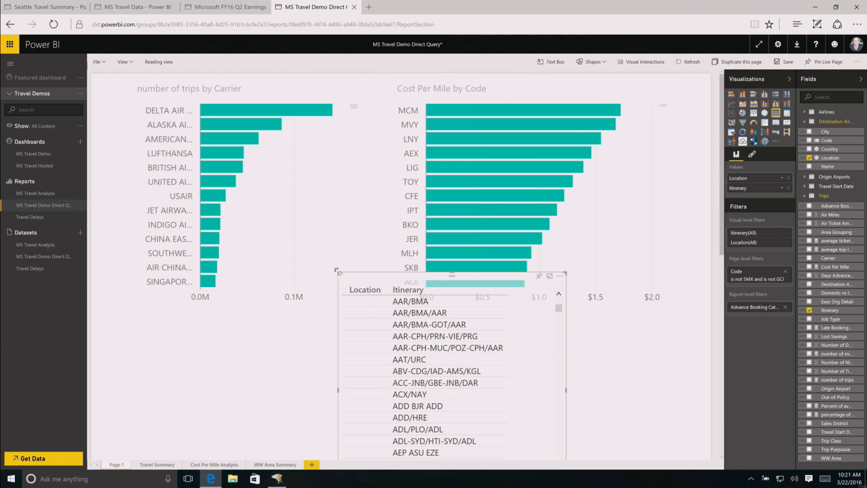
drag(336, 307, 324, 325)
scroll(483, 277, down, 1)
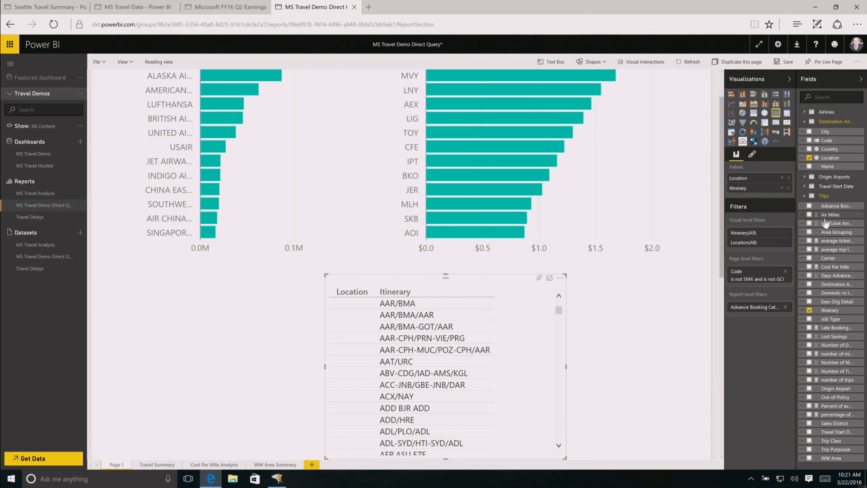
Add Air Miles as a visual level filter and as a table column between Location and Itinerary, summarized as Average
drag(830, 217, 774, 250)
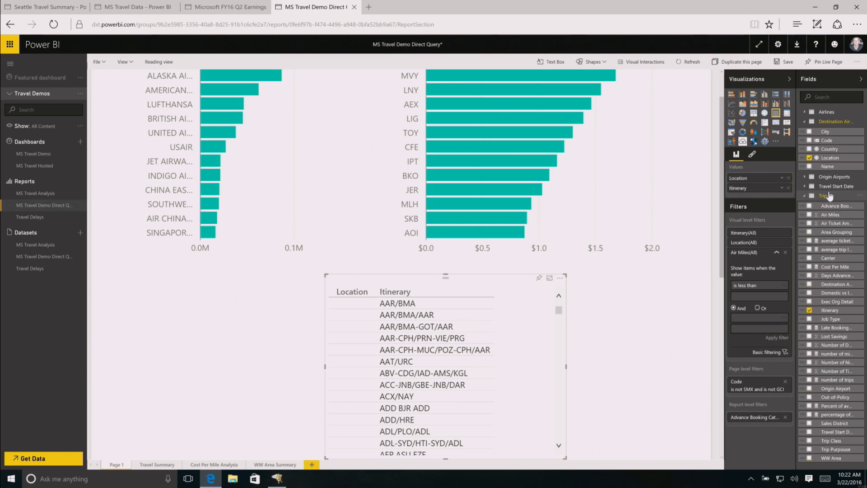
drag(833, 215, 747, 195)
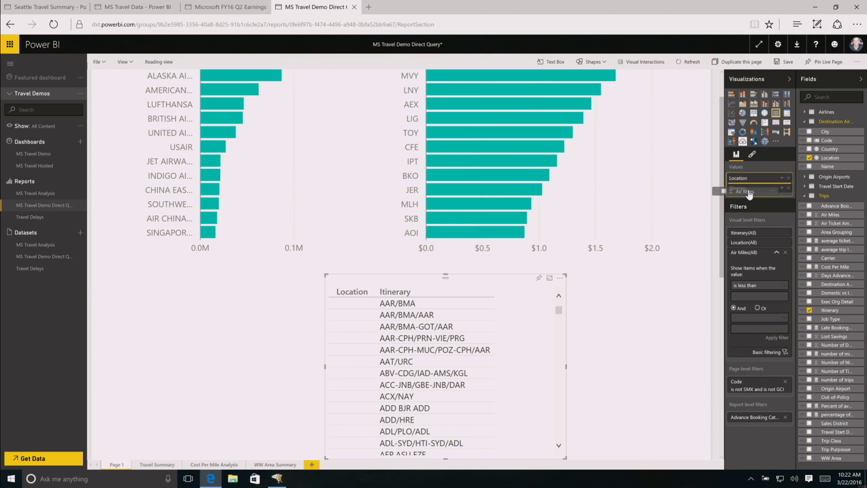
click(782, 189)
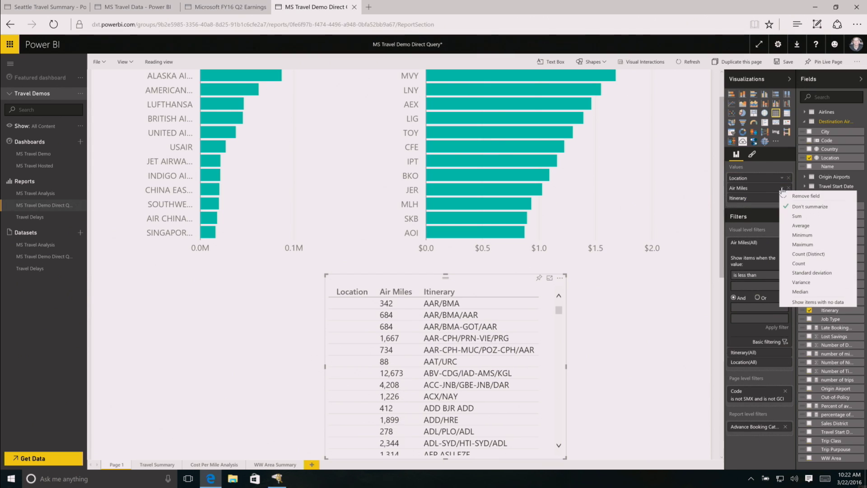
click(804, 226)
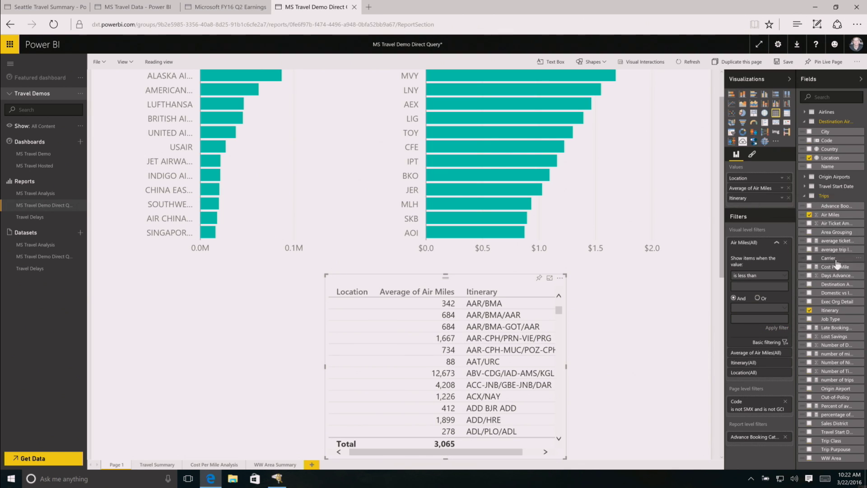
Add the Carrier field to the itinerary table and widen the table on both sides
drag(837, 263, 177, 353)
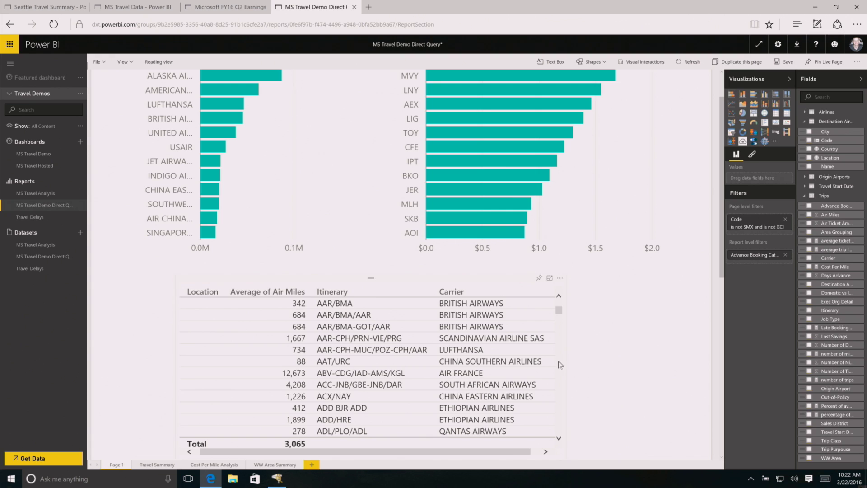
scroll(561, 365, down, 4)
click(536, 318)
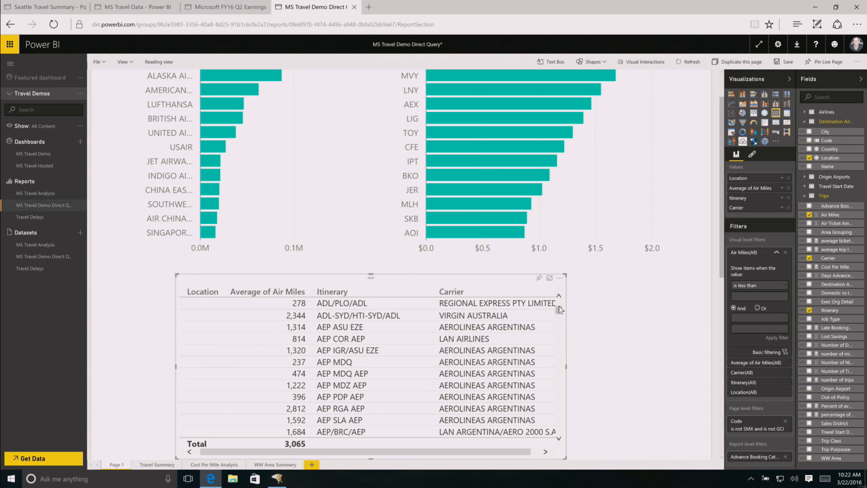
scroll(560, 308, up, 4)
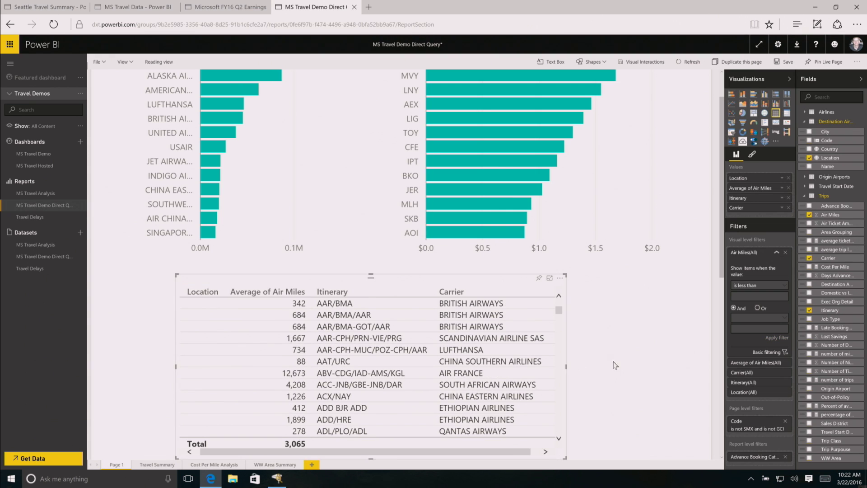
drag(566, 366, 620, 364)
scroll(470, 283, up, 1)
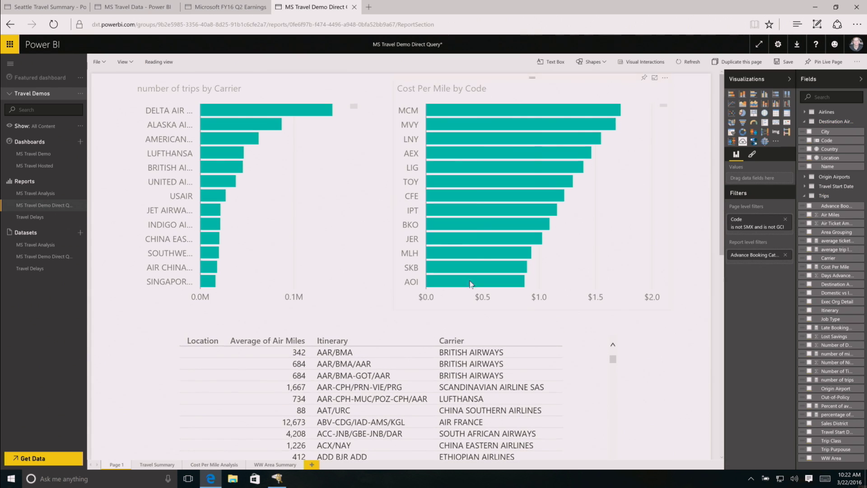
Cross-filter the report by the MCM bar in the Cost Per Mile by Code chart, and clear that selection
click(488, 116)
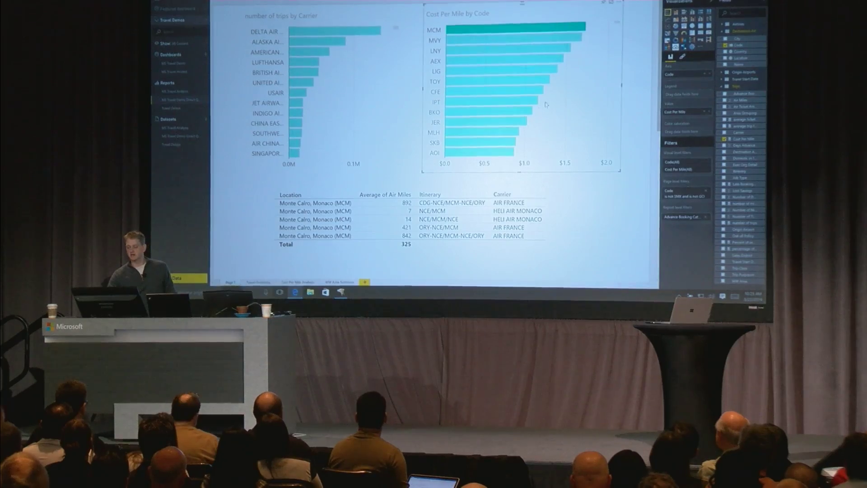
click(546, 105)
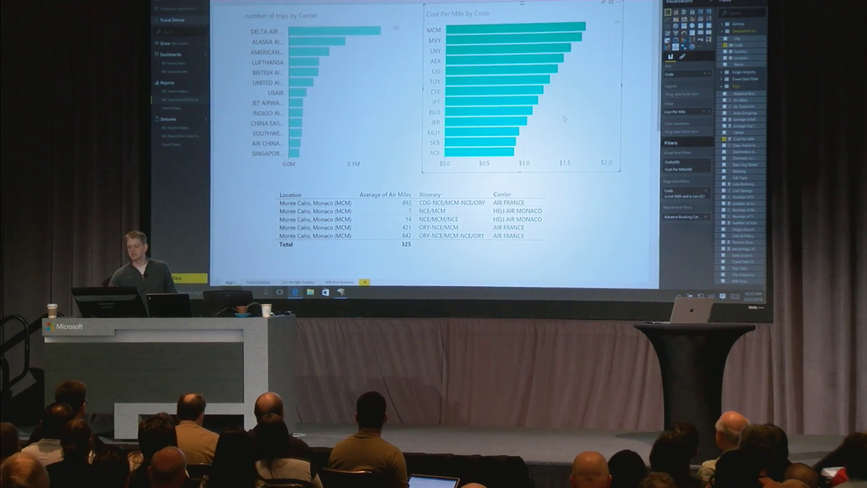
Pin the Cost Per Mile by Code chart to the existing MS Travel Demo dashboard and view it there without saving the report
click(603, 5)
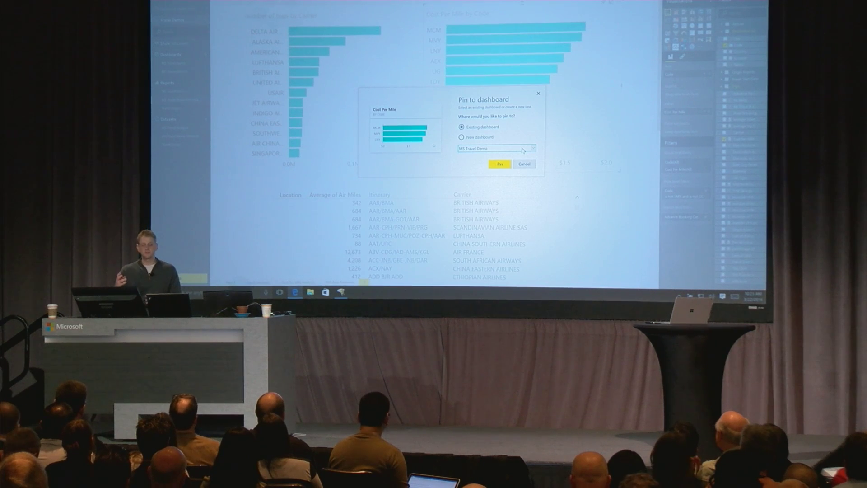
click(500, 164)
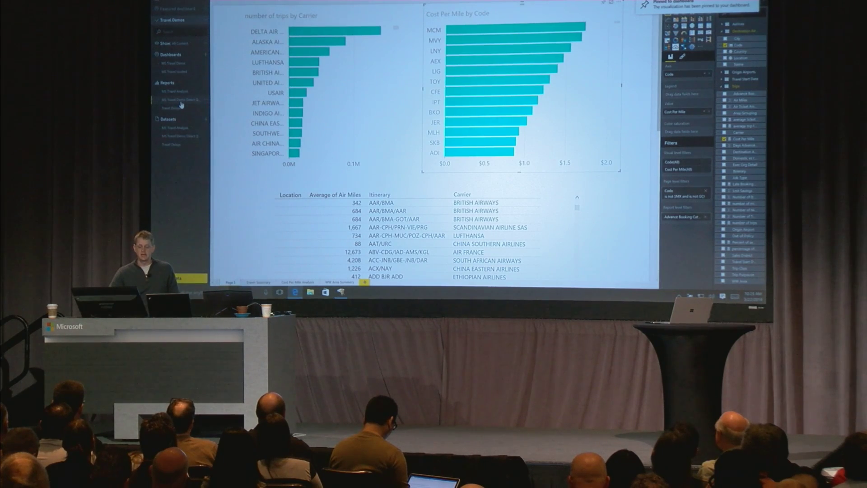
click(180, 63)
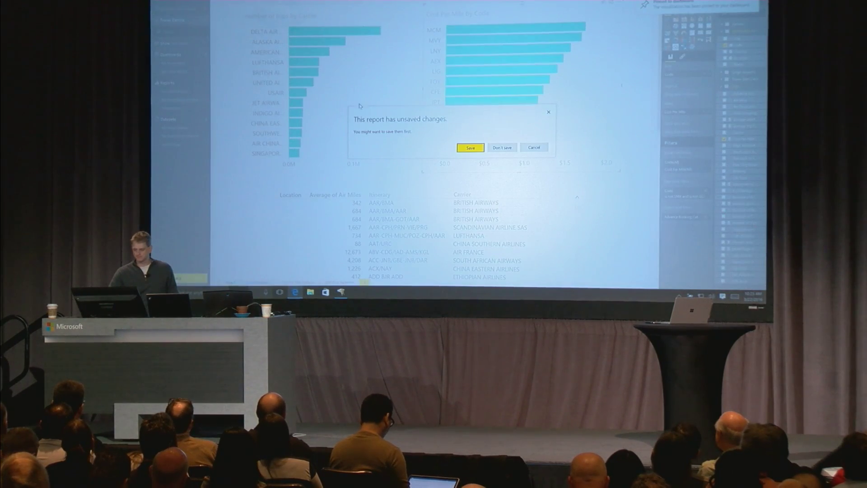
click(501, 148)
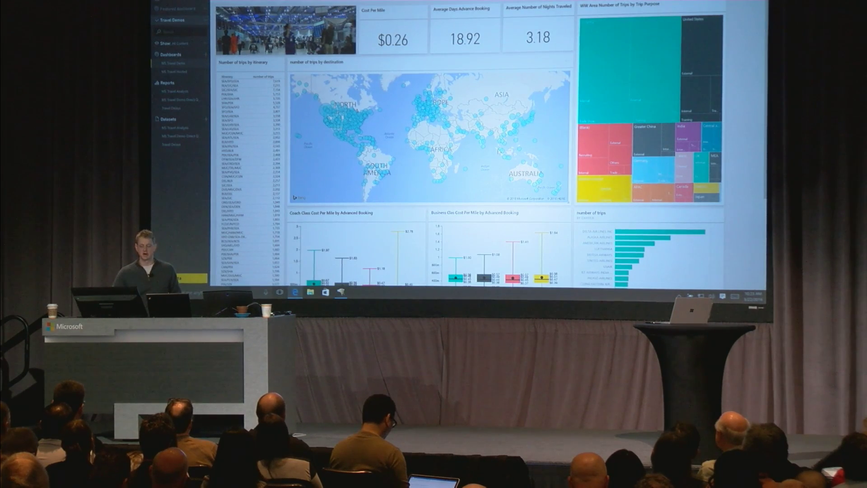
scroll(481, 192, down, 3)
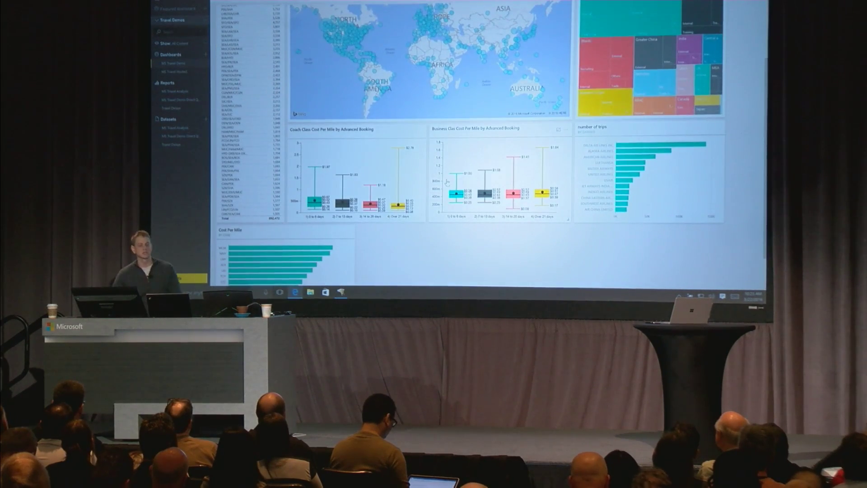
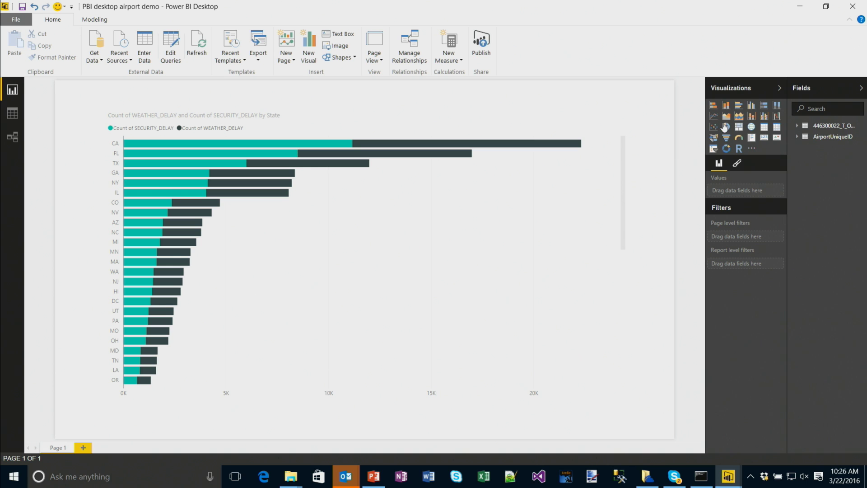
Examine the state delay chart's field assignments, the AirportUniqueID table's fields and the options available for the City field
click(532, 236)
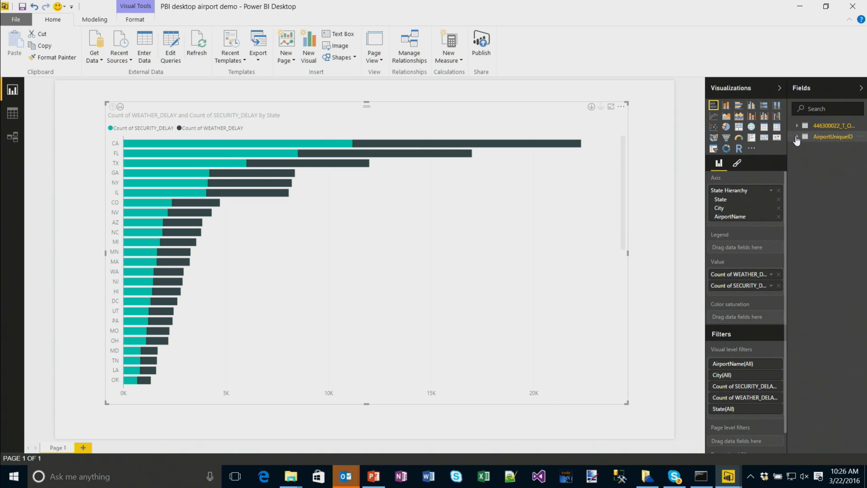
click(797, 137)
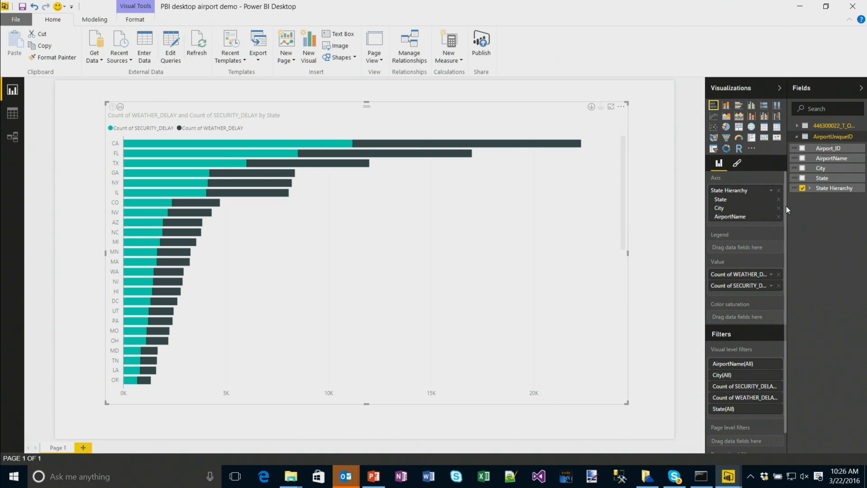
right_click(821, 169)
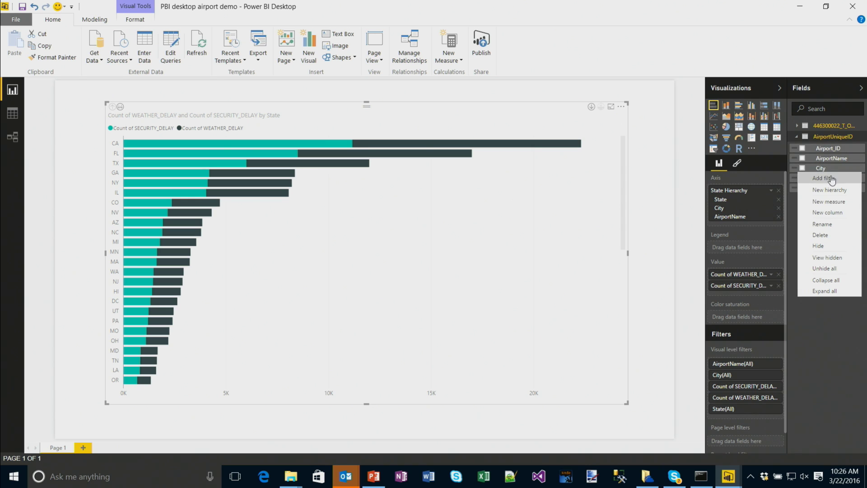
click(835, 292)
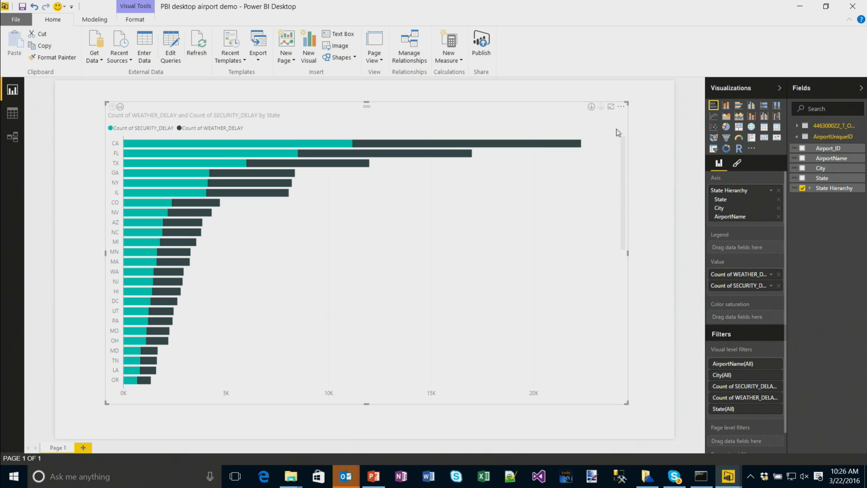
Review the modeling commands, the 446300022_T_ONTIME table's rows and the relationship diagram of the airport report
click(95, 20)
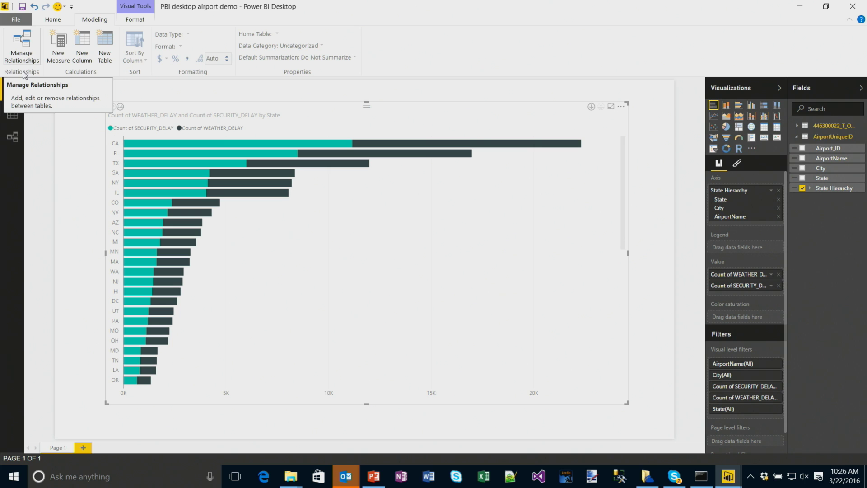
click(12, 115)
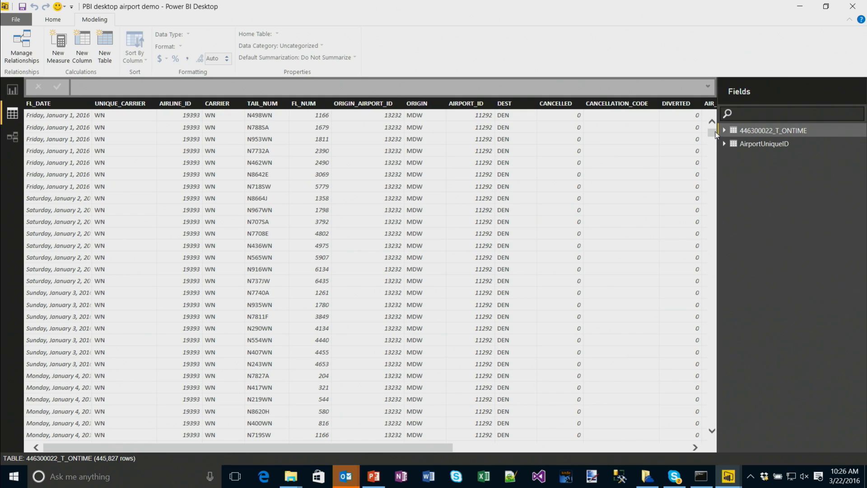
mouse_move(714, 133)
mouse_down()
mouse_move(718, 433)
mouse_move(715, 132)
mouse_up()
click(13, 137)
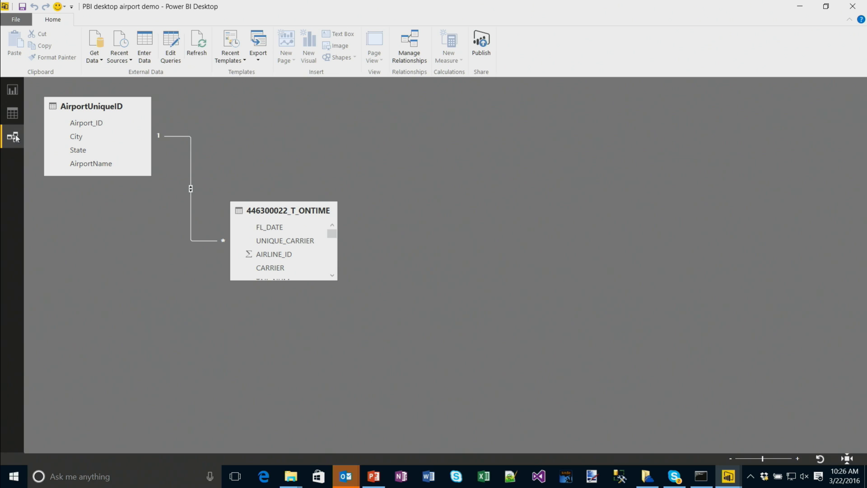
Edit the queries and repoint the AirportUniqueID query's source to AirlineOnTimeStats.xlsx in the Whirlwind demo folder
click(173, 44)
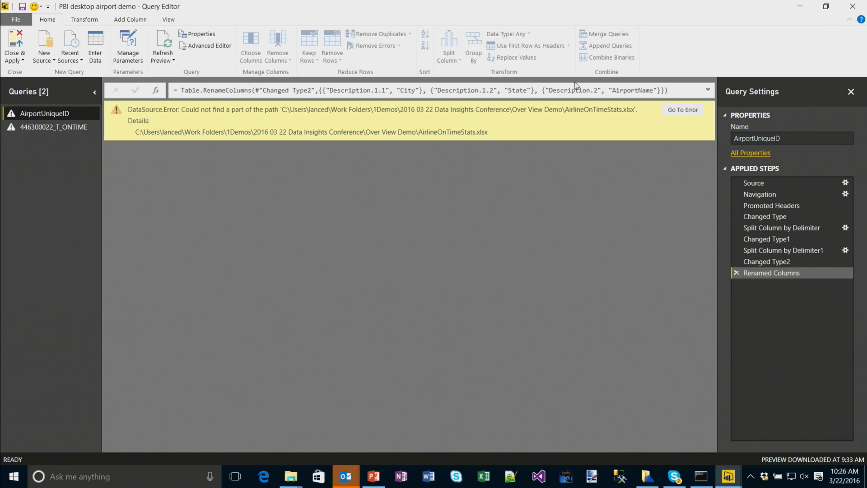
click(687, 111)
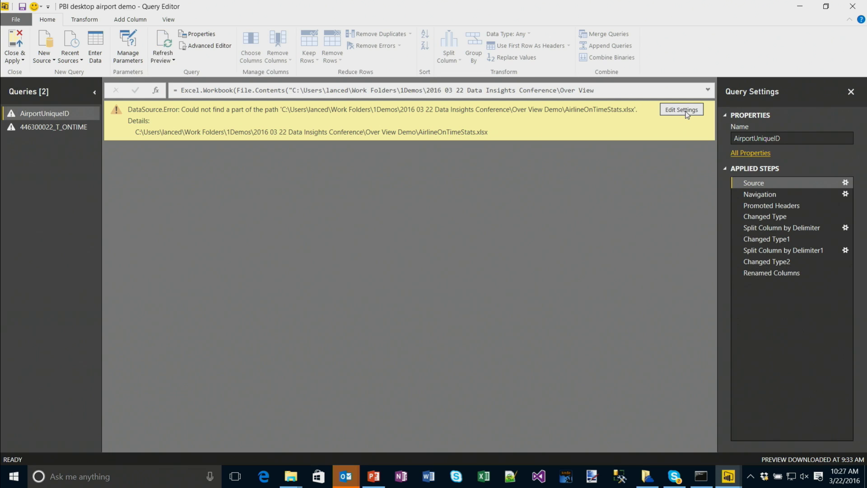
click(687, 111)
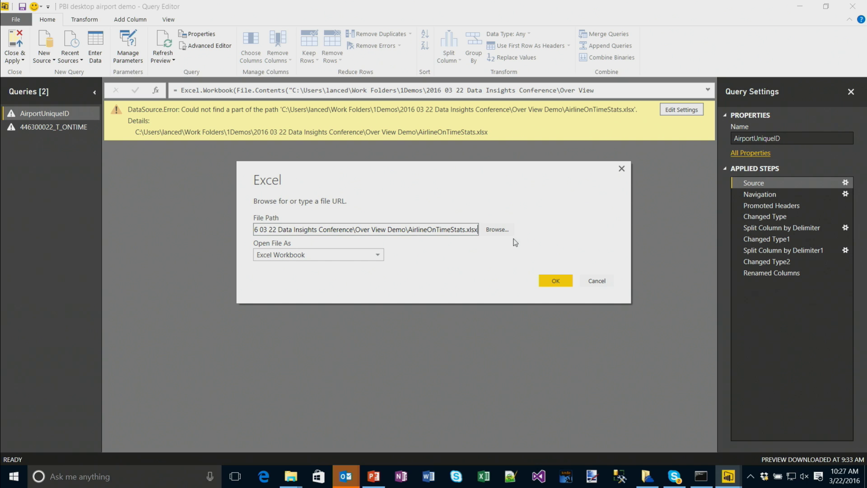
click(497, 229)
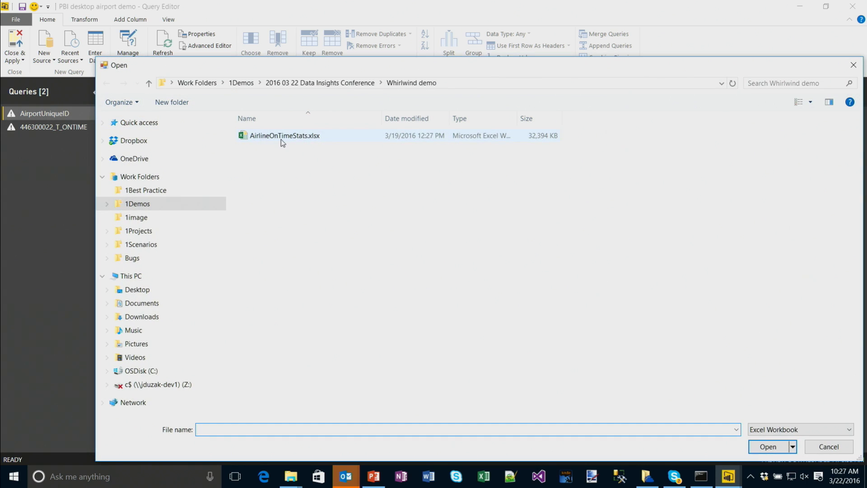
click(283, 135)
click(768, 447)
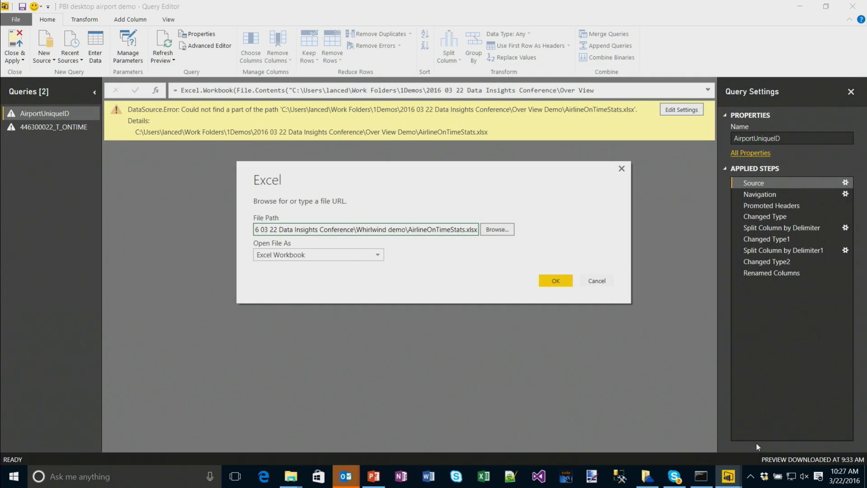
click(555, 281)
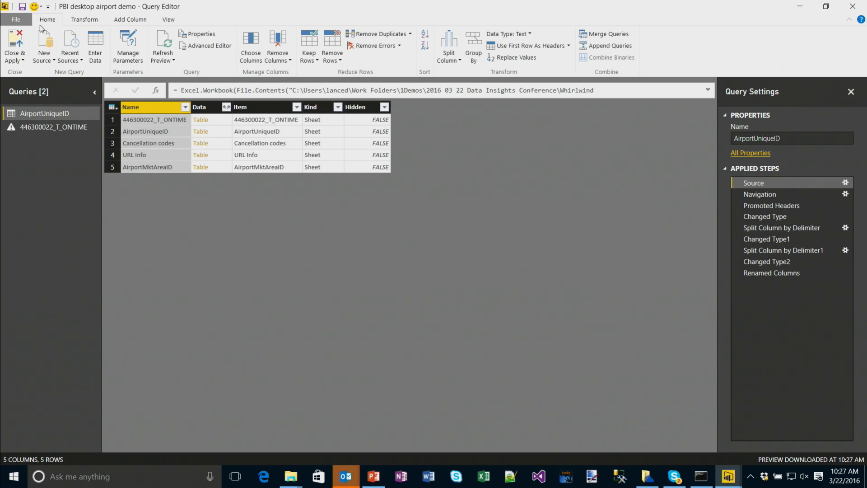
Minimize the query editor and the airport demo report to reach the blank report, and dismiss all calendar reminders
click(126, 42)
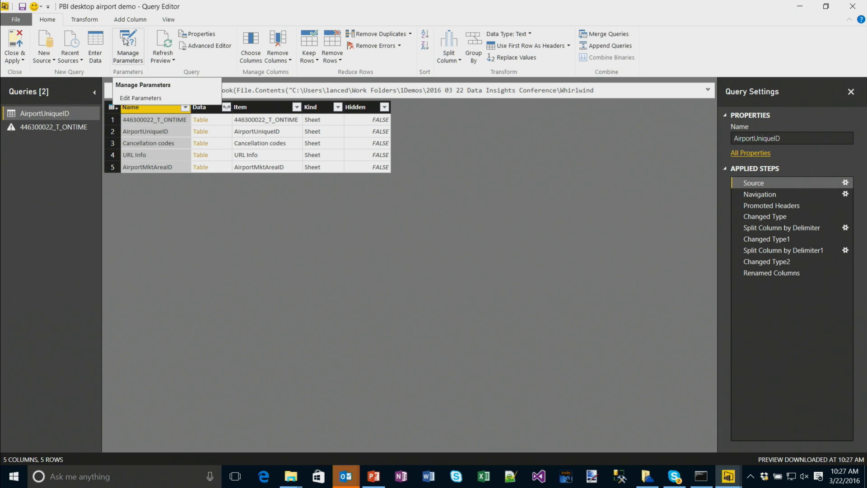
click(800, 9)
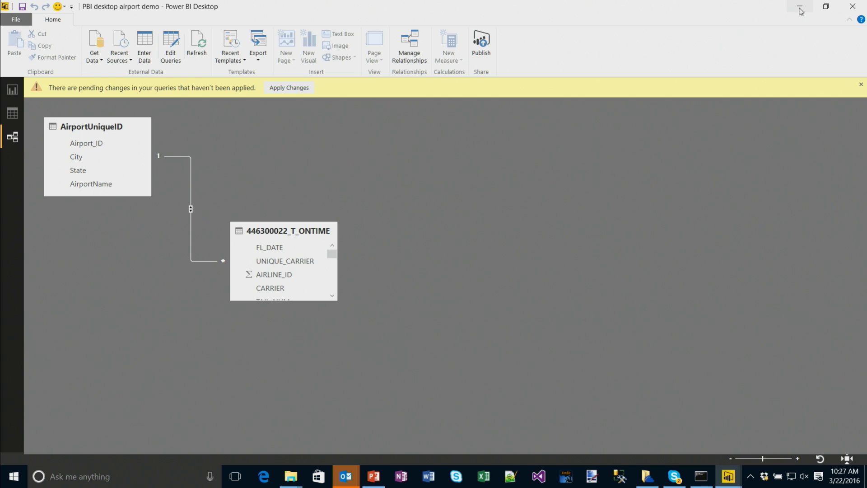
click(800, 9)
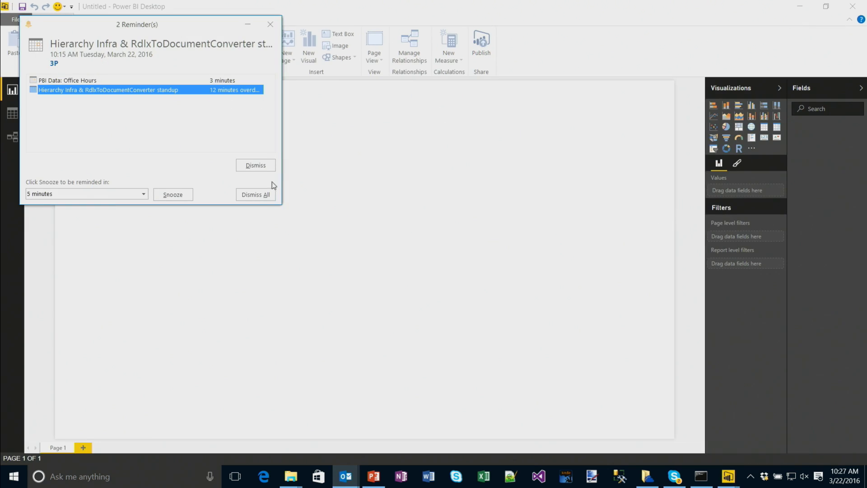
click(261, 194)
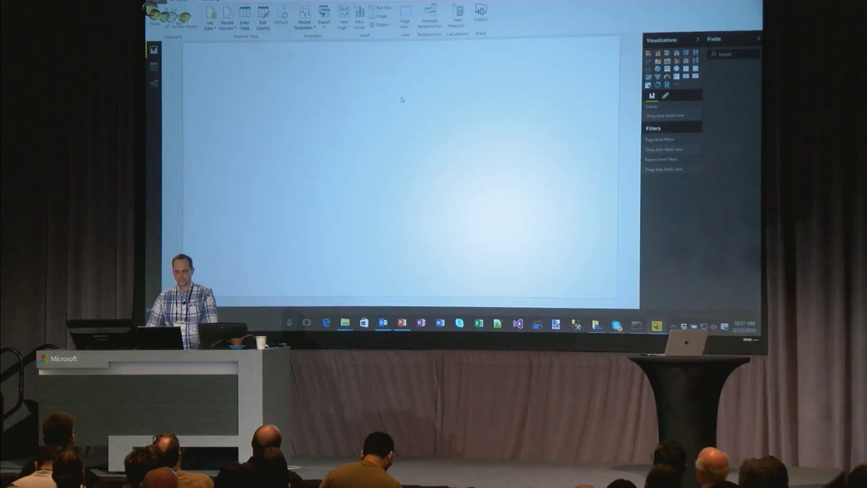
Load the AirportUniqueID and 446300022_T_ONTIME sheets from the AirlineOnTimeStats.xlsx workbook into the blank report
click(212, 29)
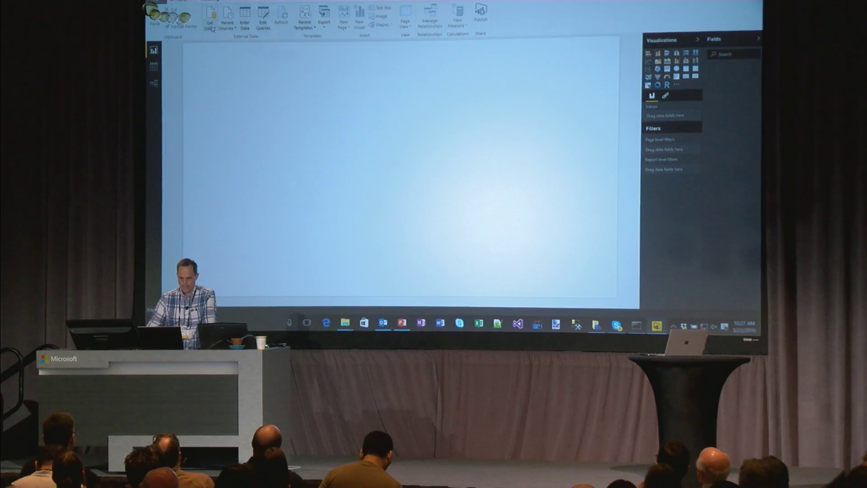
click(227, 49)
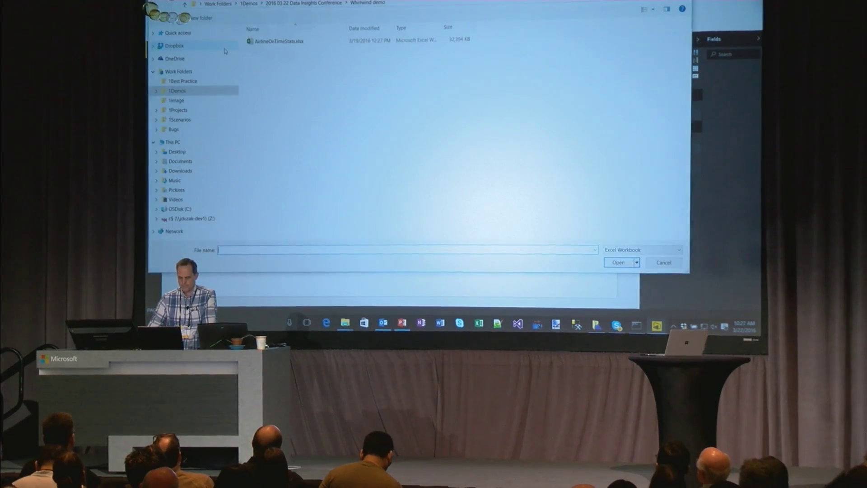
click(301, 42)
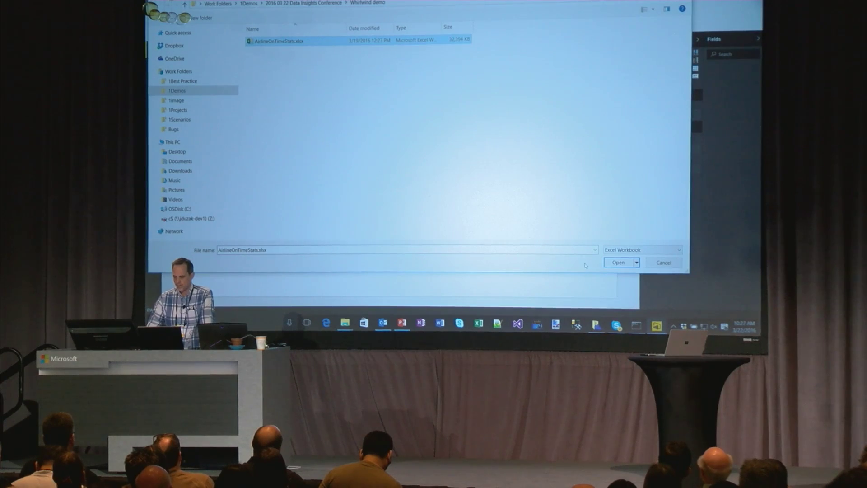
click(619, 262)
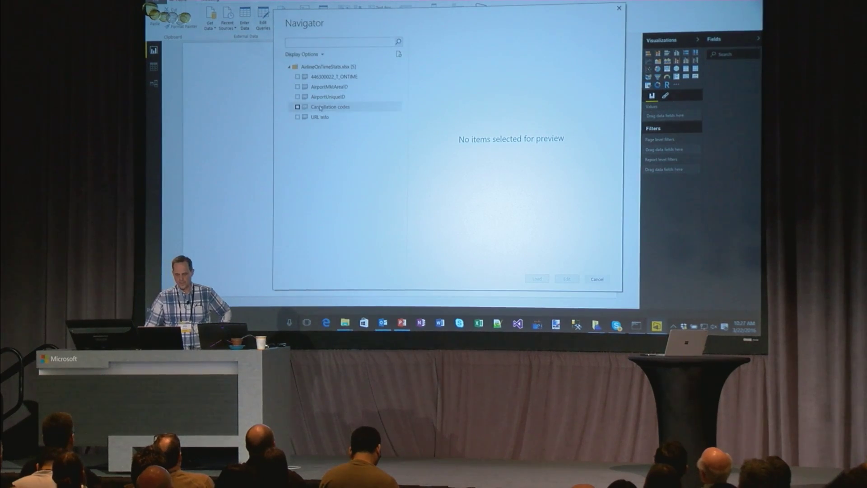
click(298, 97)
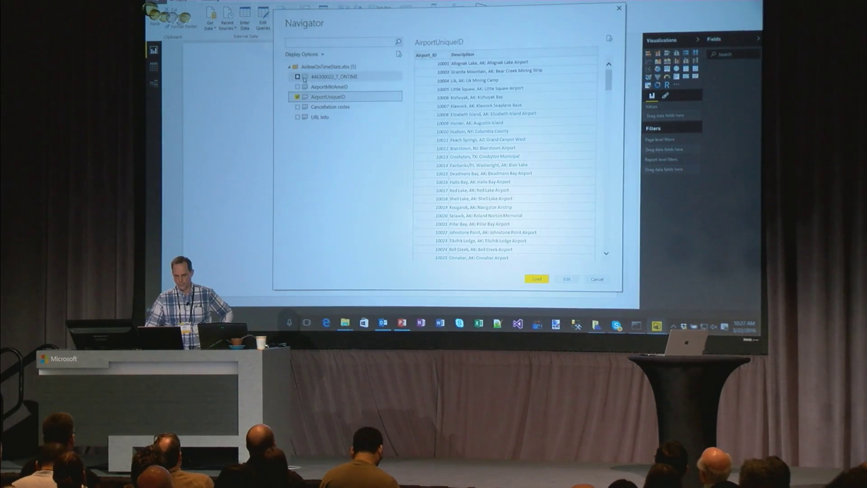
click(298, 76)
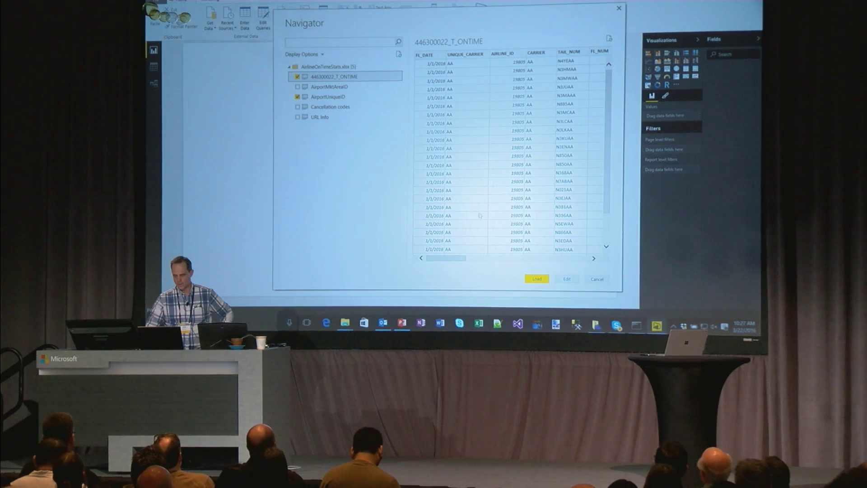
click(536, 279)
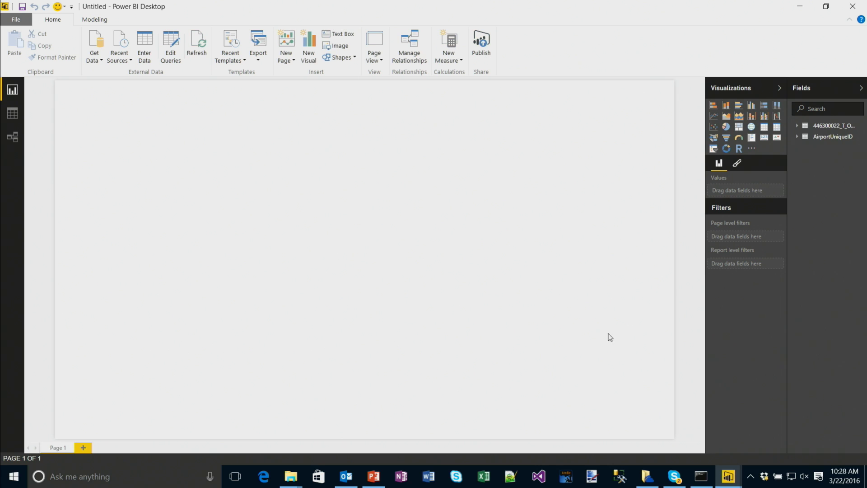
Create a chart of WEATHER_DELAY and SECURITY_DELAY from the on-time table by Description from AirportUniqueID
click(797, 137)
click(796, 126)
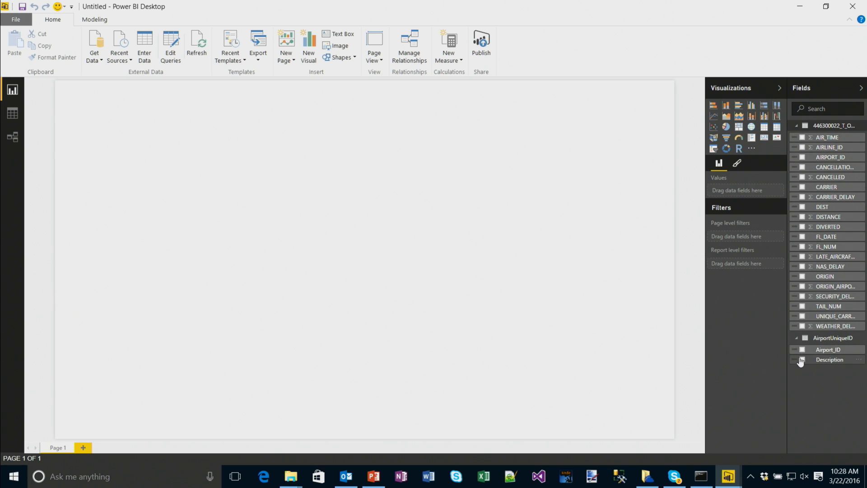
click(802, 326)
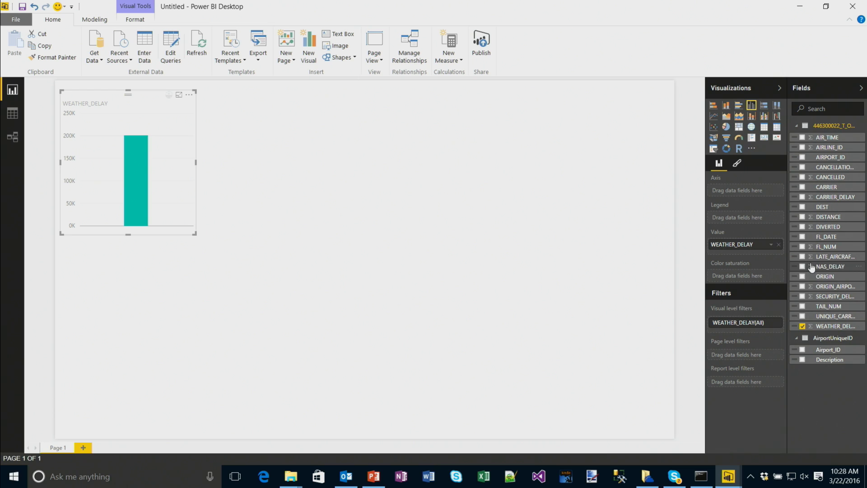
click(803, 297)
click(802, 361)
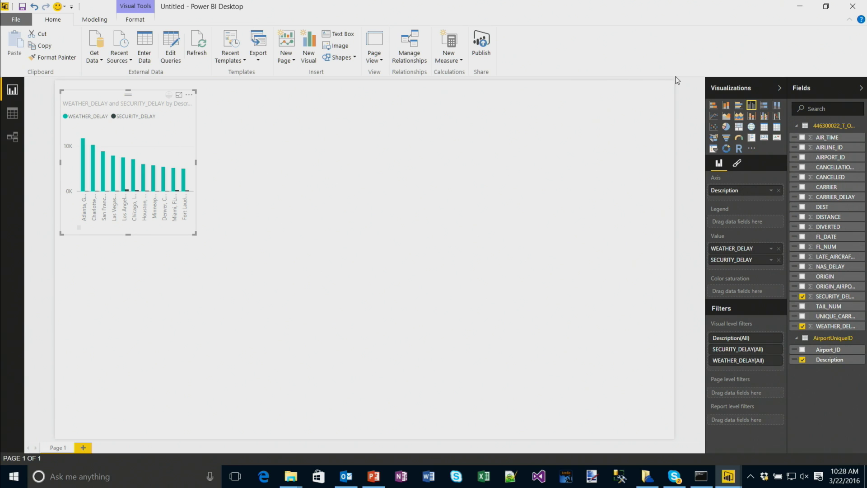
Convert the delay chart to a stacked bar chart and enlarge it to over half the page width and most of its height
click(713, 107)
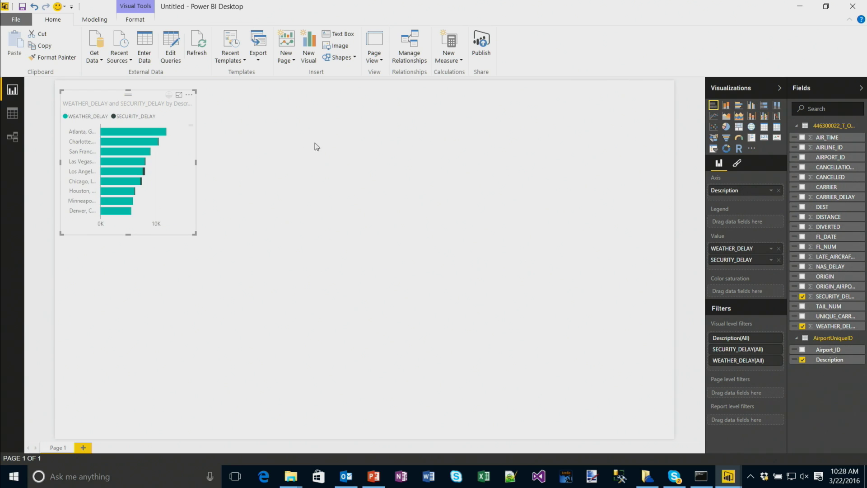
drag(194, 233, 449, 409)
click(473, 3)
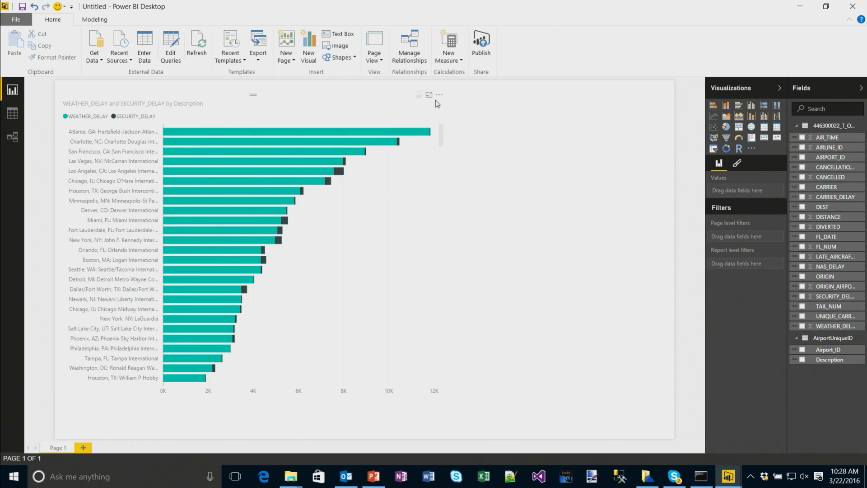
Sort the stacked bar chart by SECURITY_DELAY
click(439, 94)
click(447, 108)
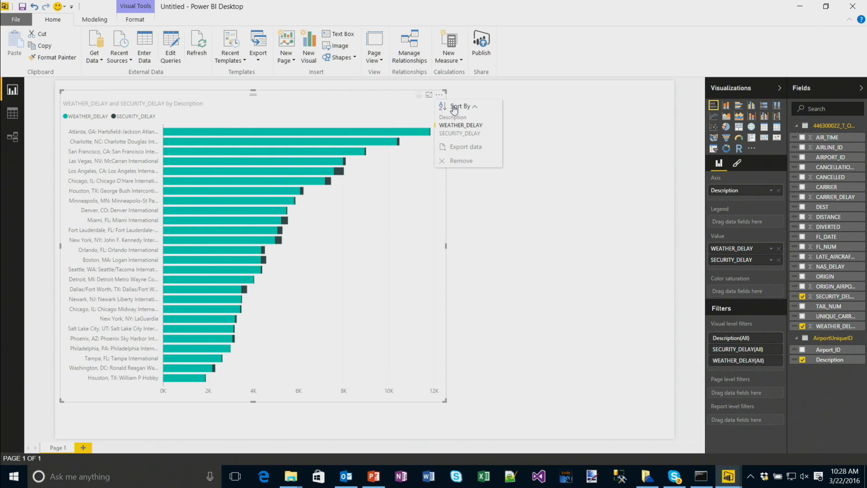
click(465, 136)
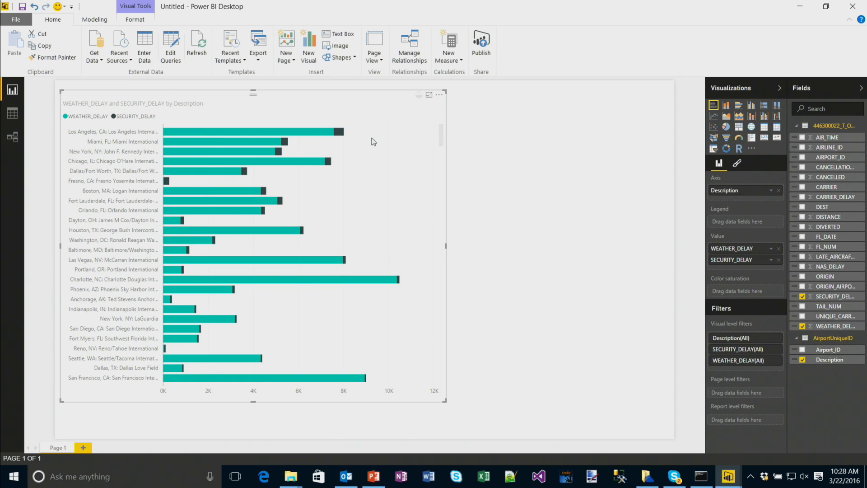
Examine the relationship between AirportUniqueID and 446300022_T_ONTIME in the diagram, and view the on-time table's data
click(16, 132)
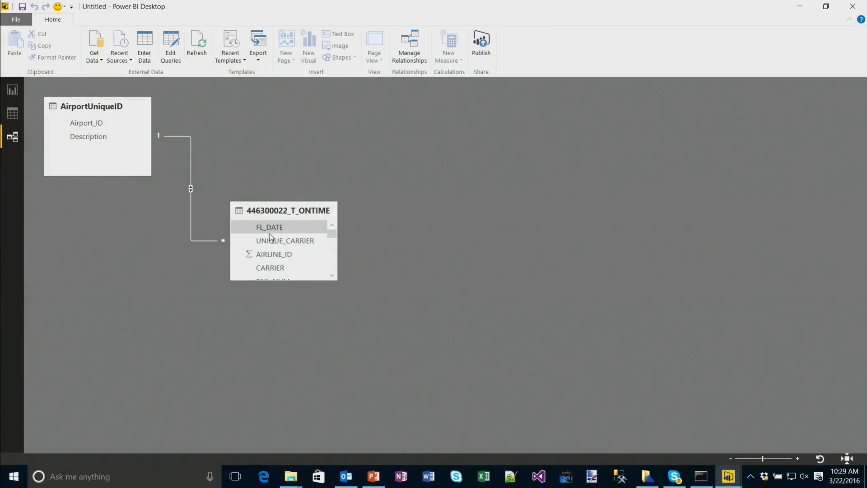
drag(92, 124, 116, 135)
click(210, 218)
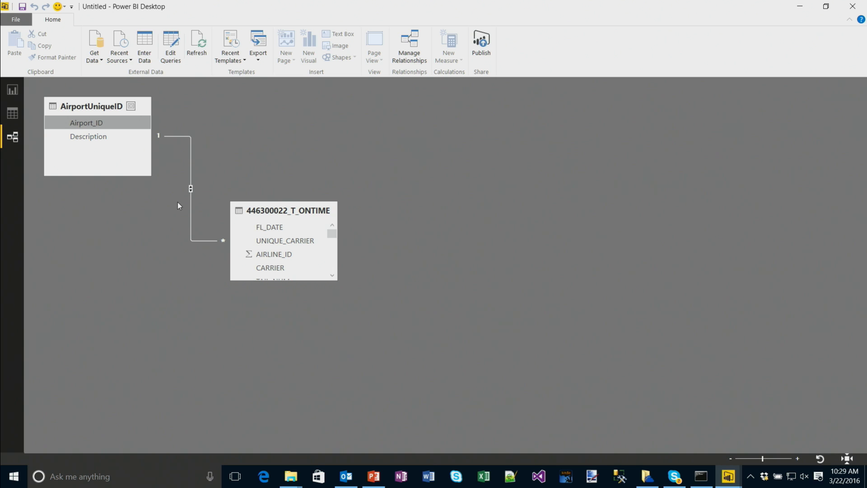
click(12, 113)
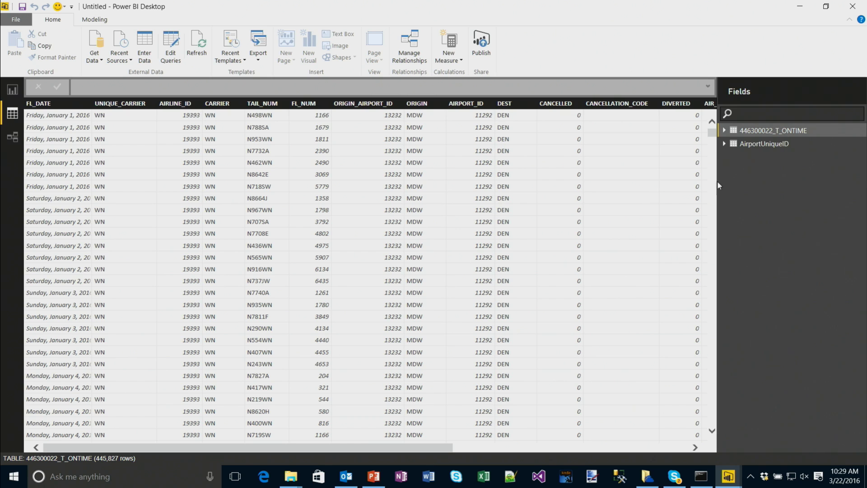
View the AirportUniqueID table's data and examine the format settings of its Description column
drag(711, 133, 689, 130)
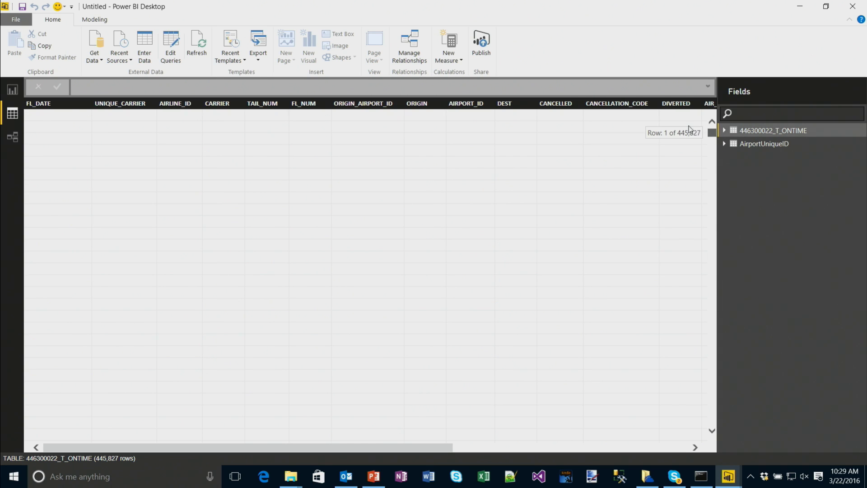
click(753, 143)
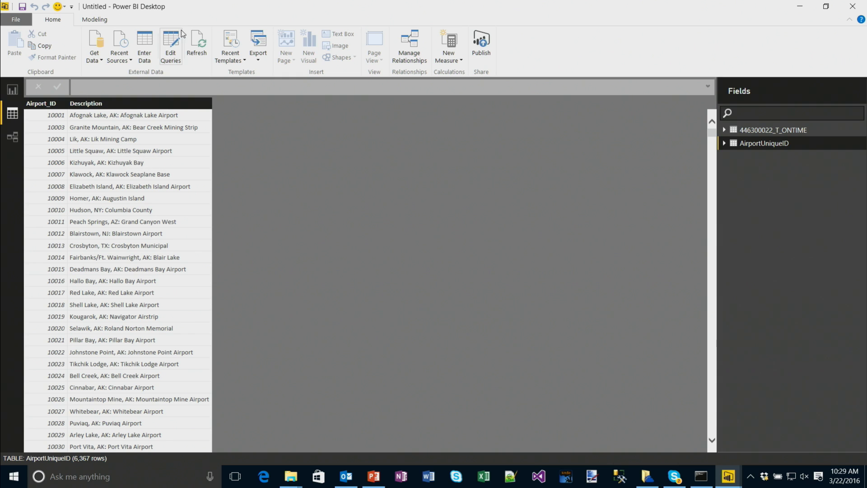
click(100, 21)
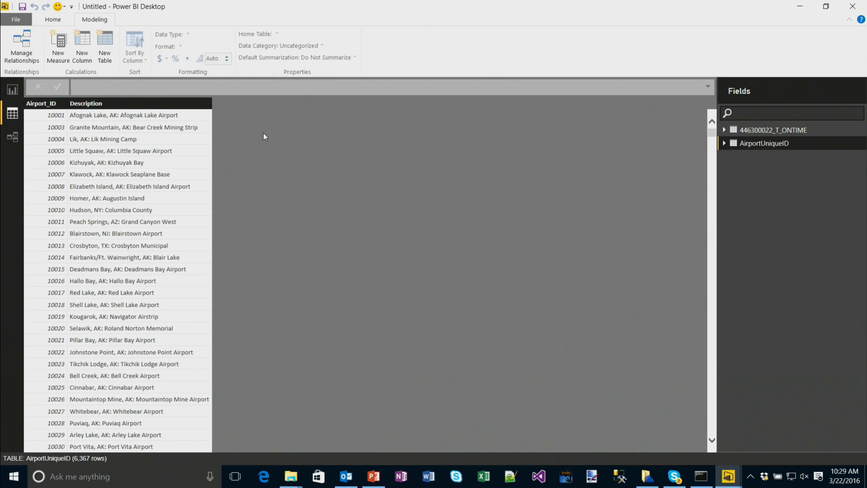
click(150, 105)
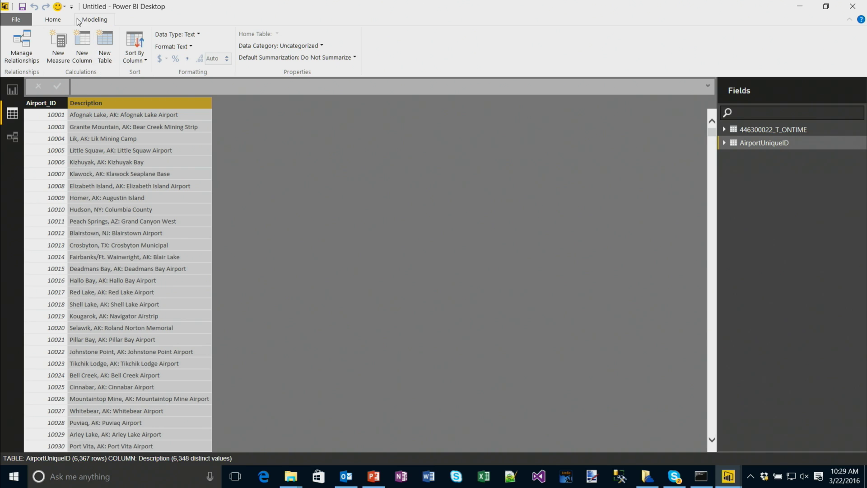
Open the Query Editor and split AirportUniqueID's Description column at each occurrence of a custom colon delimiter
click(59, 22)
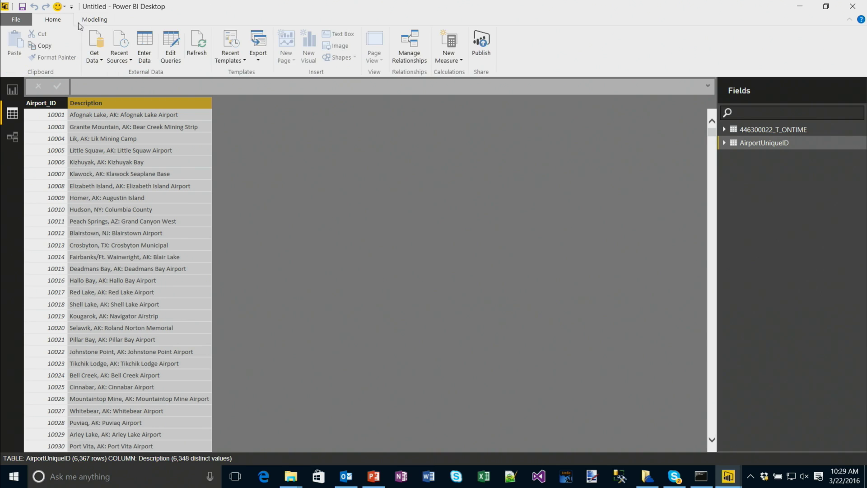
click(172, 44)
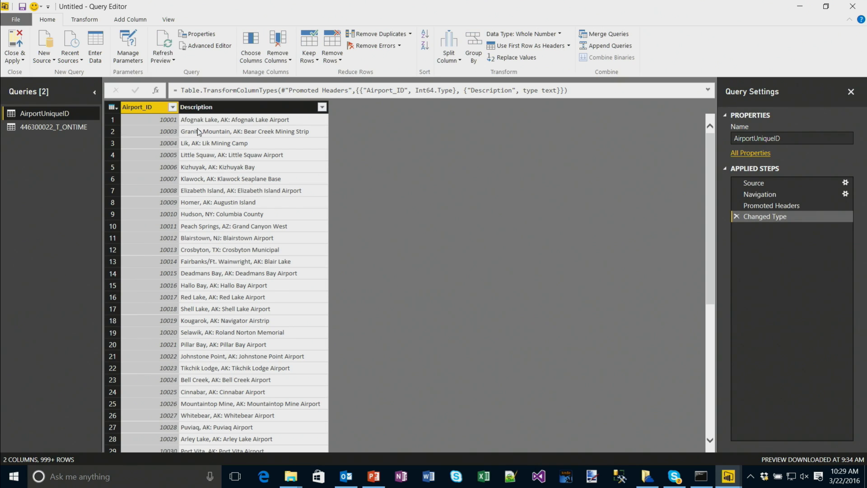
click(231, 107)
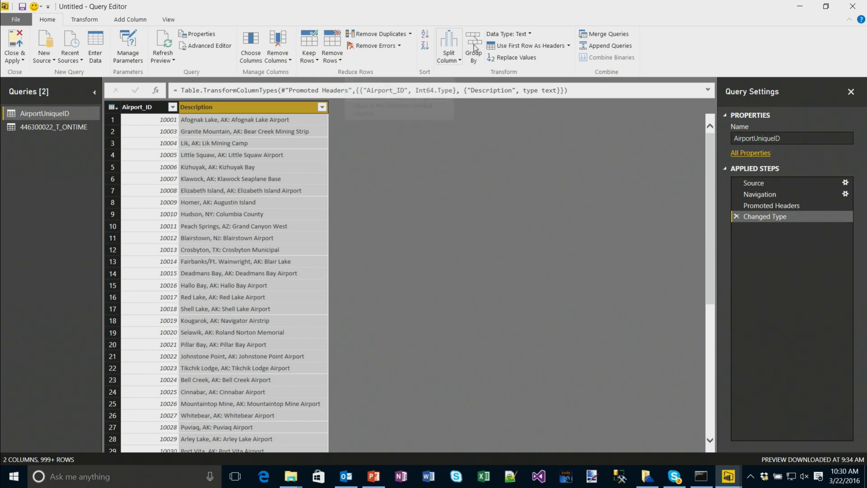
click(85, 21)
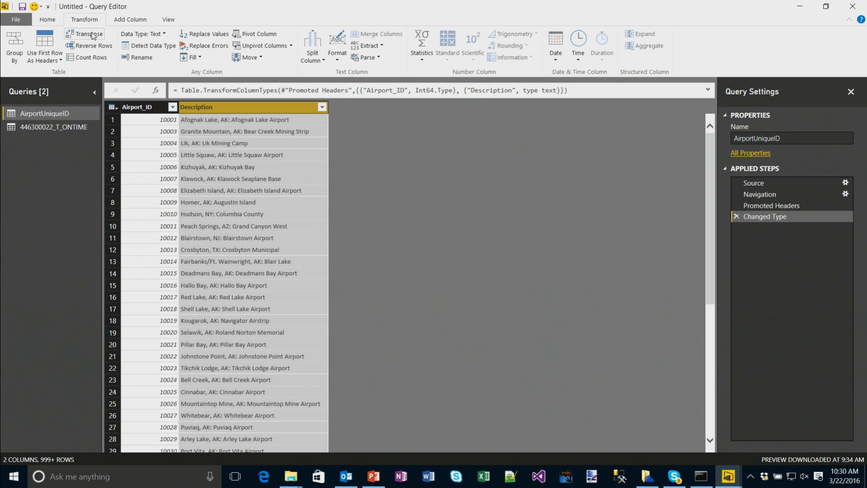
click(55, 22)
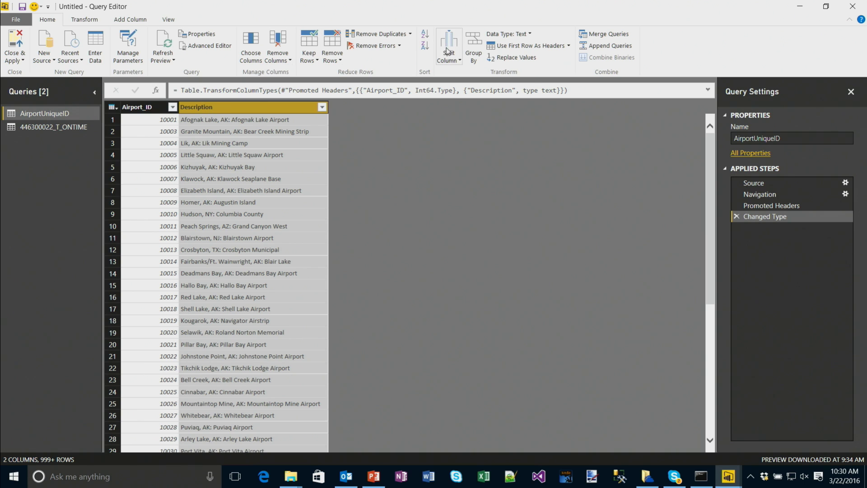
click(447, 51)
click(447, 79)
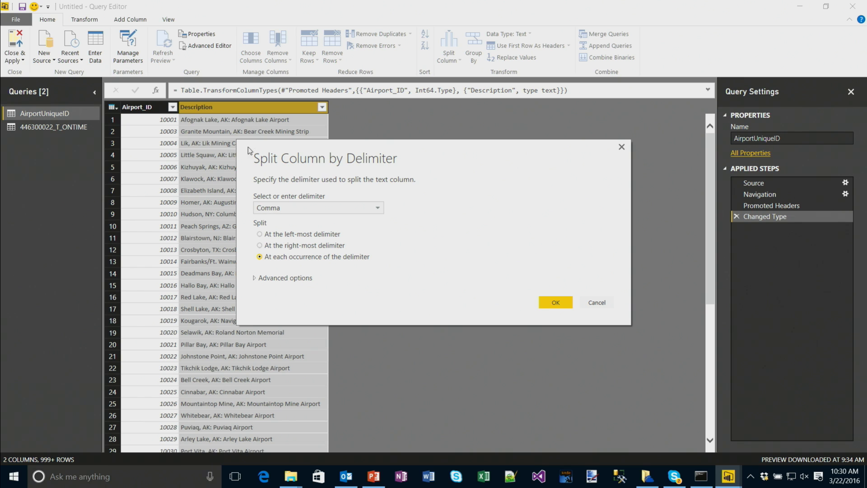
click(280, 210)
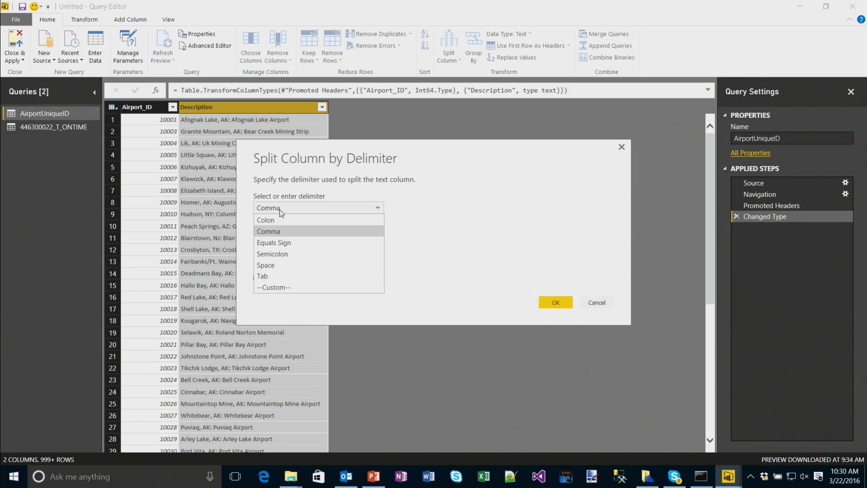
click(268, 287)
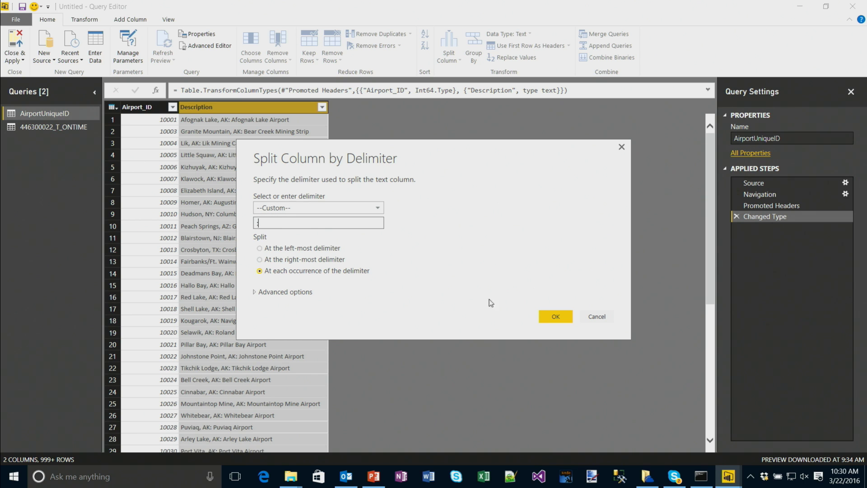
click(551, 316)
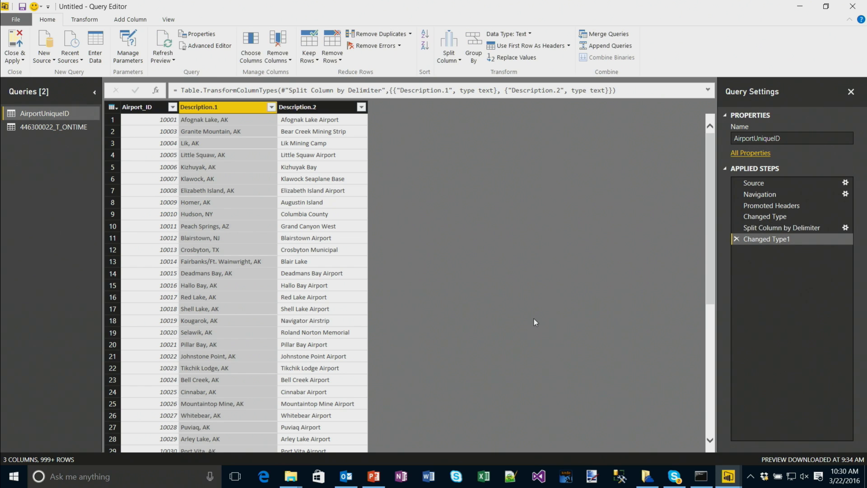
Rename the Description.2 column as AirportName
click(321, 108)
right_click(322, 107)
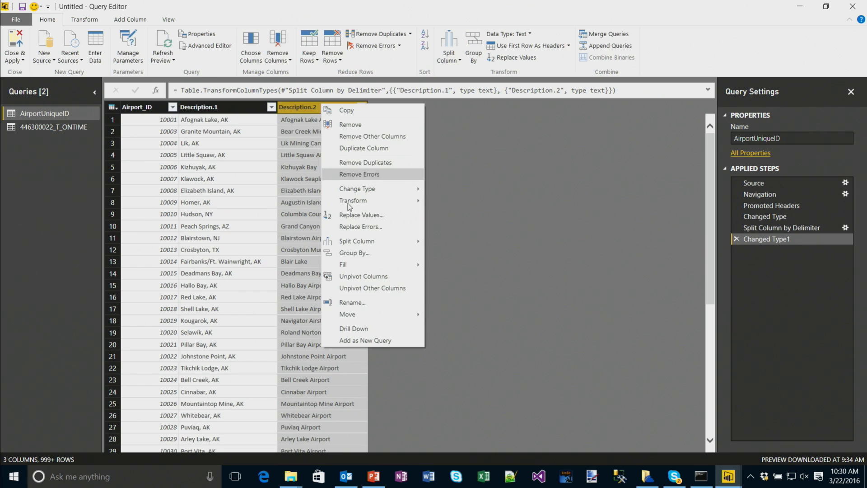
click(367, 302)
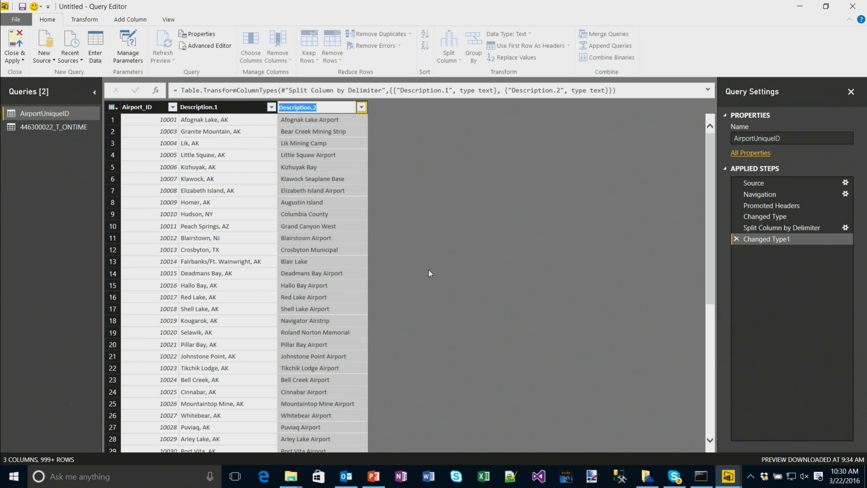
text(AirportName)
key(Return)
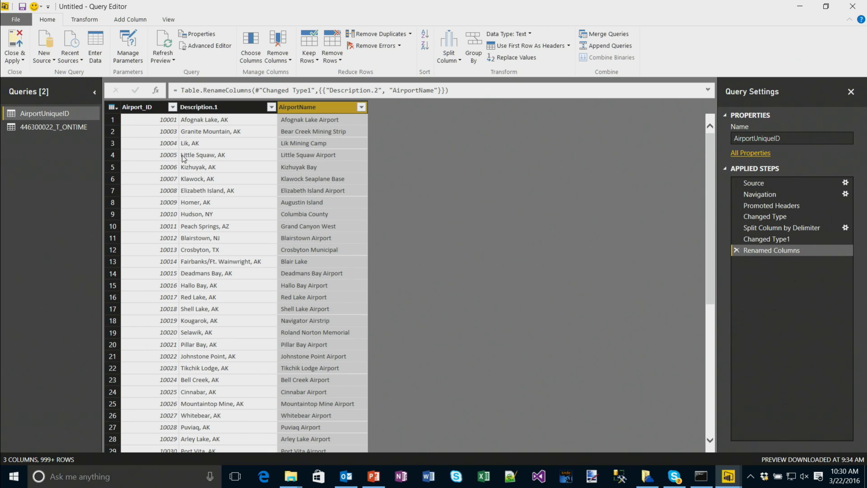
Split the Description.1 column by delimiter at each occurrence of a comma
click(214, 109)
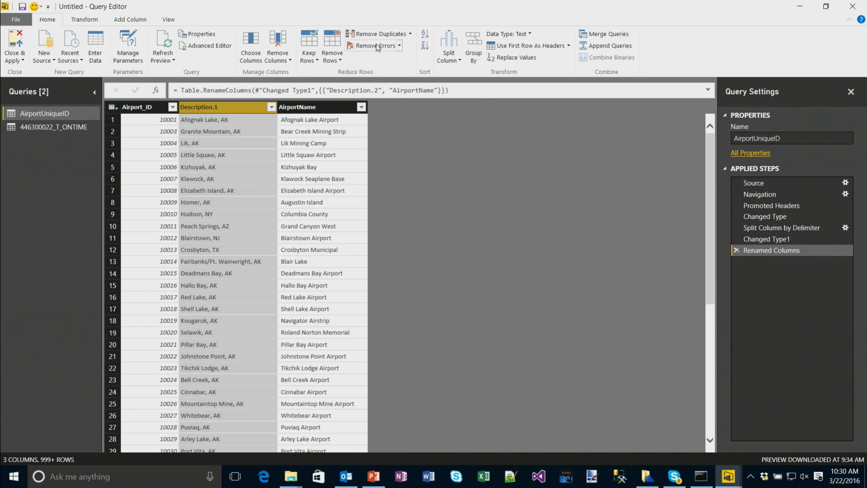
click(444, 50)
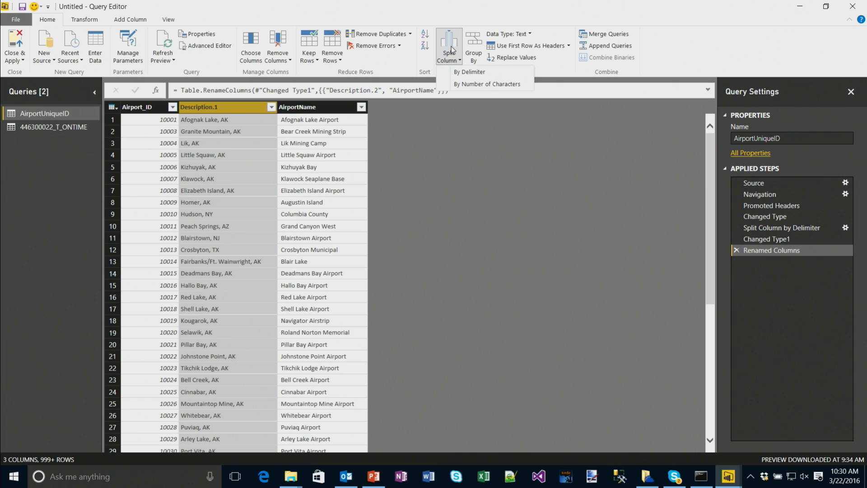
click(465, 73)
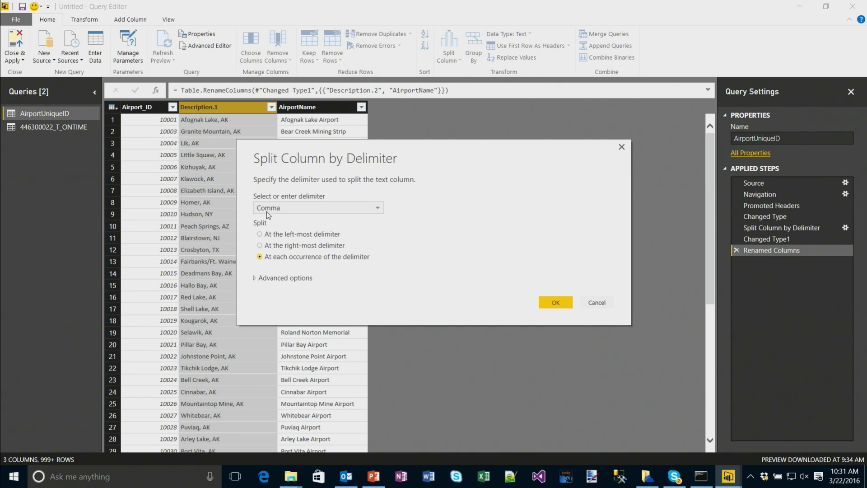
click(555, 303)
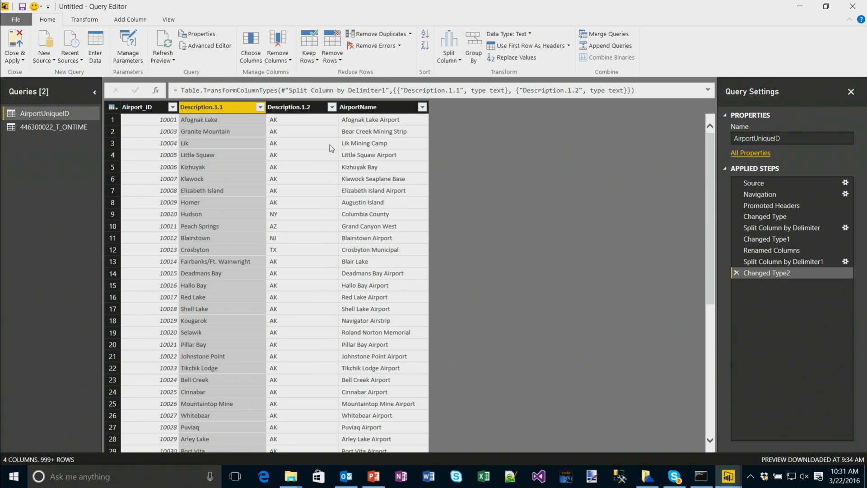
Rename the Description.1.2 column as State and the Description.1.1 column as City
right_click(288, 104)
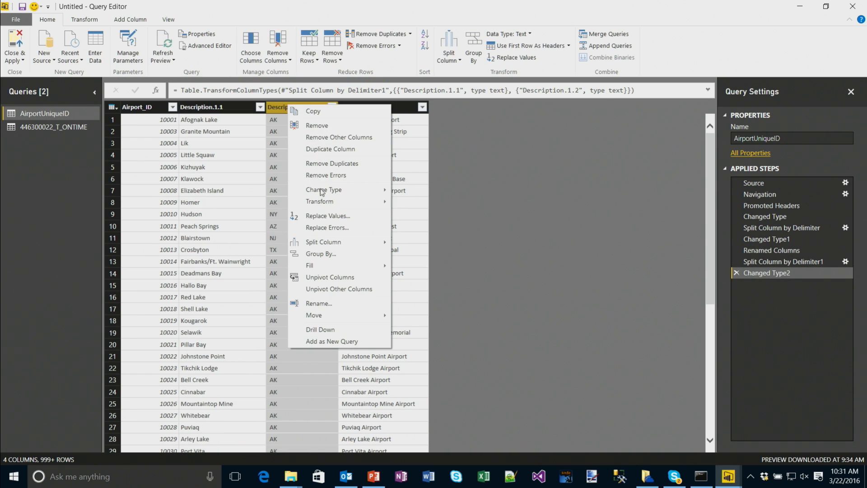
click(331, 301)
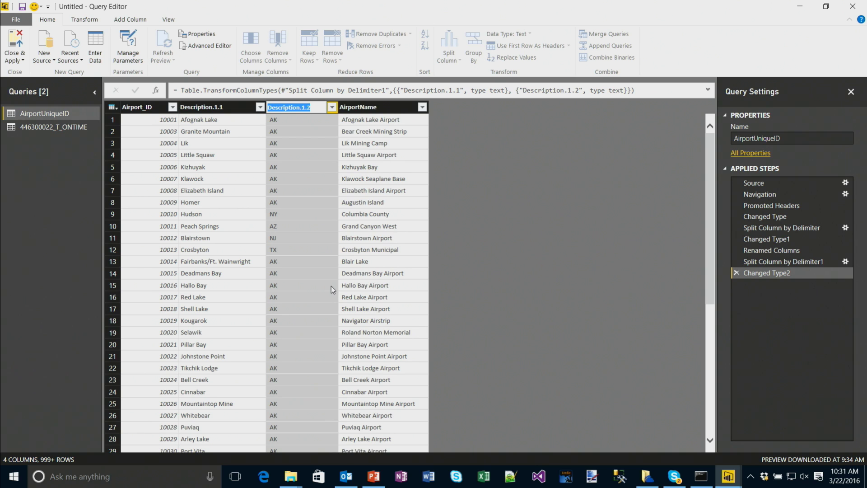
text(State)
key(Return)
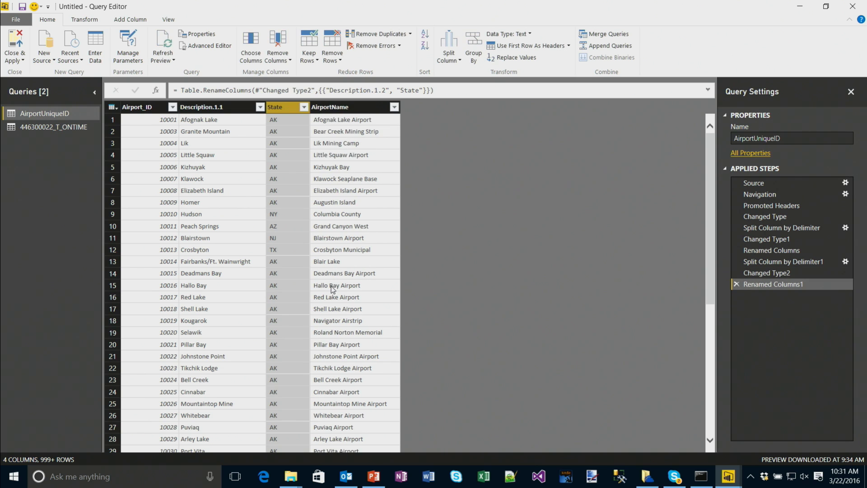
right_click(203, 110)
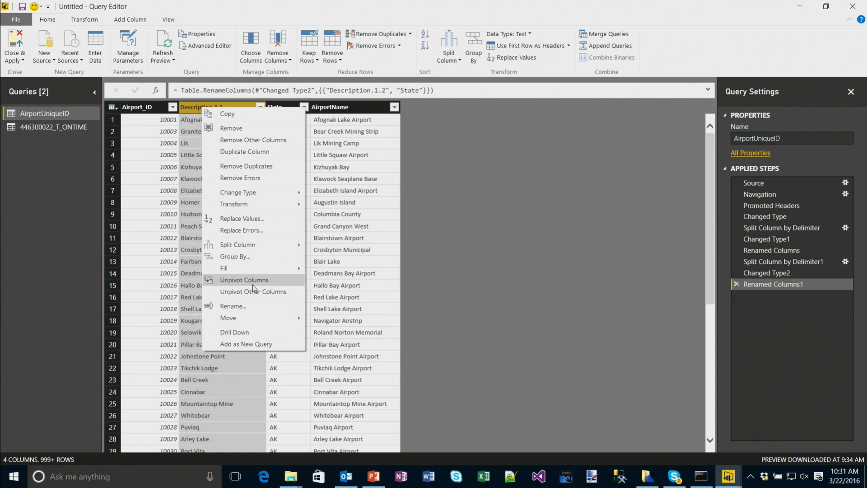
click(234, 306)
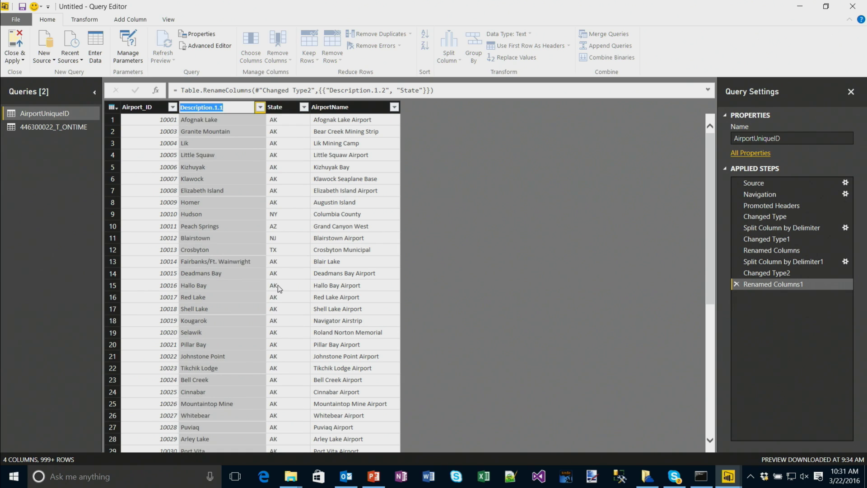
text(City)
key(Return)
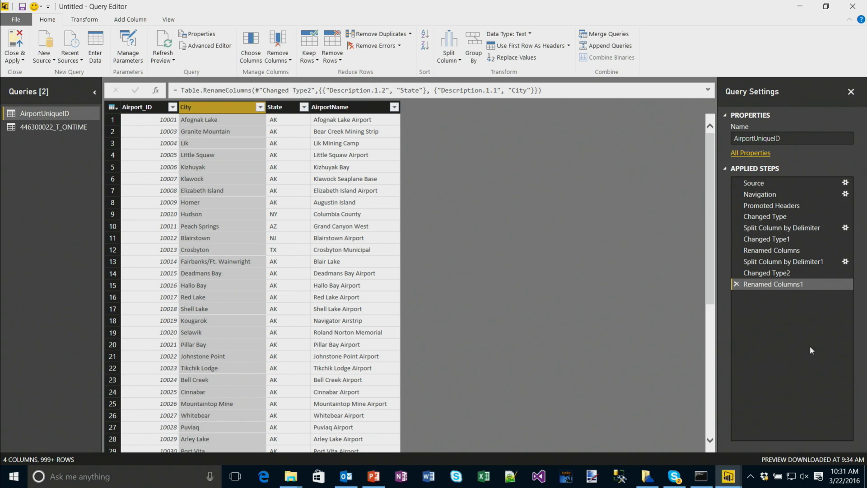
Review the applied steps from the first column split to the last rename, and apply the query changes while closing the Query Editor
click(799, 229)
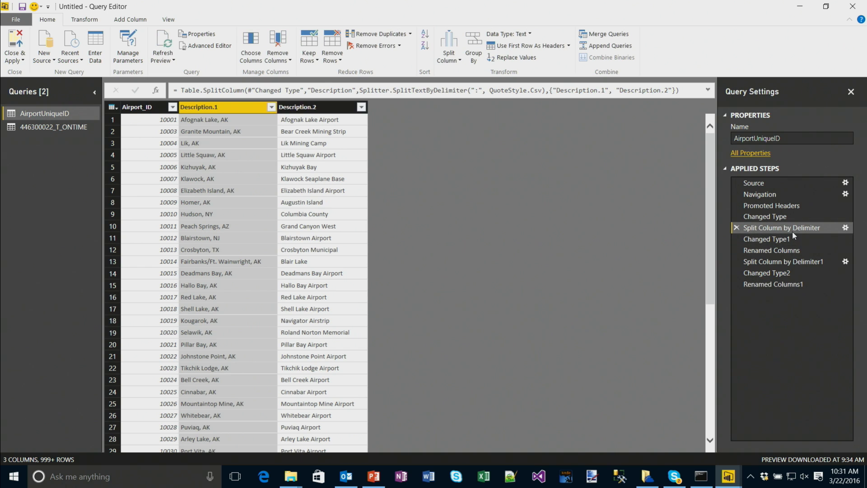
click(774, 239)
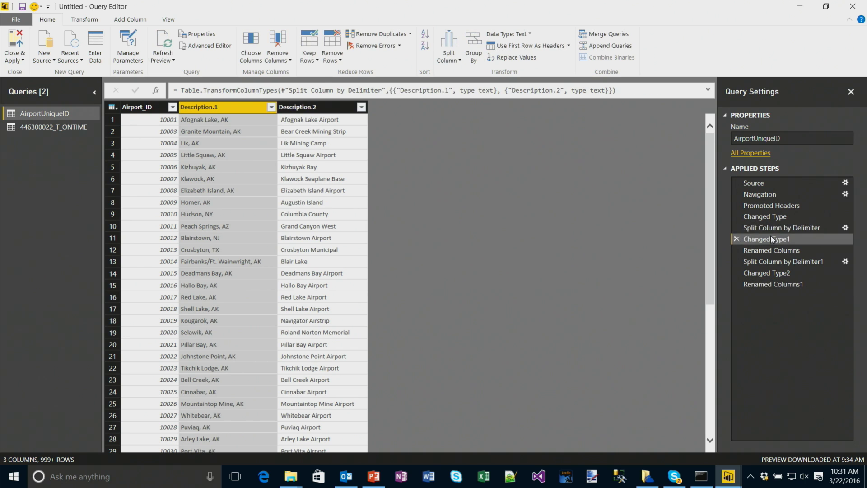
click(768, 284)
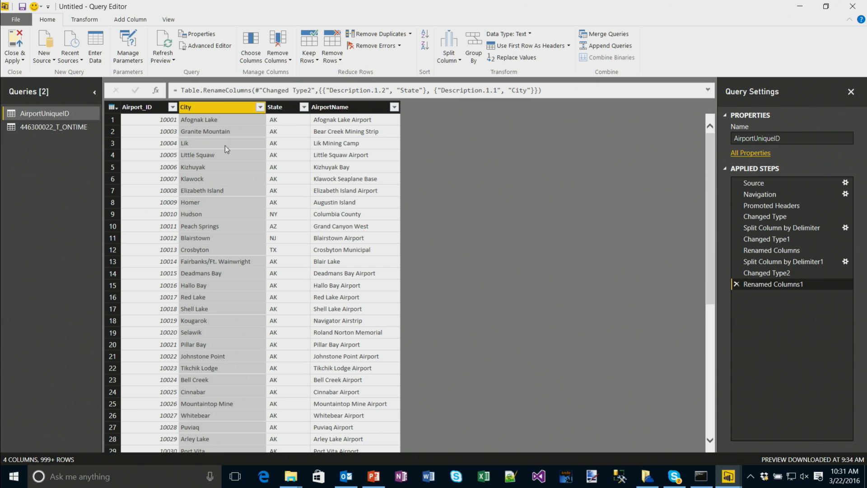
click(21, 60)
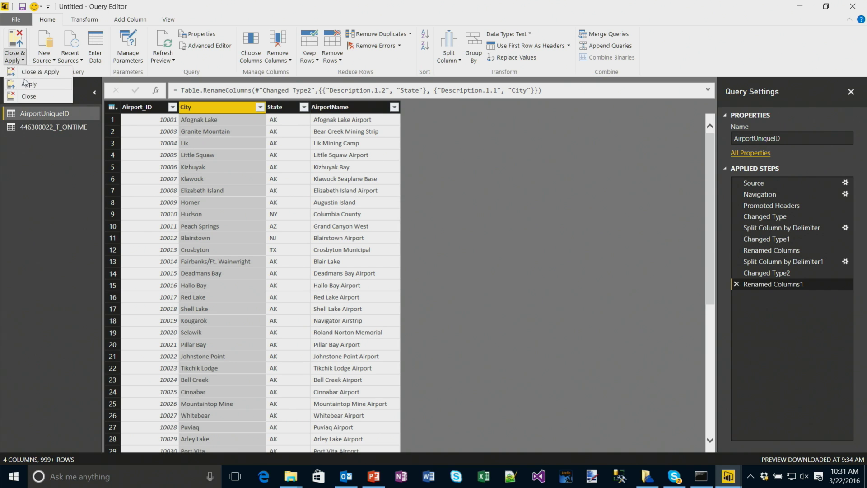
click(29, 73)
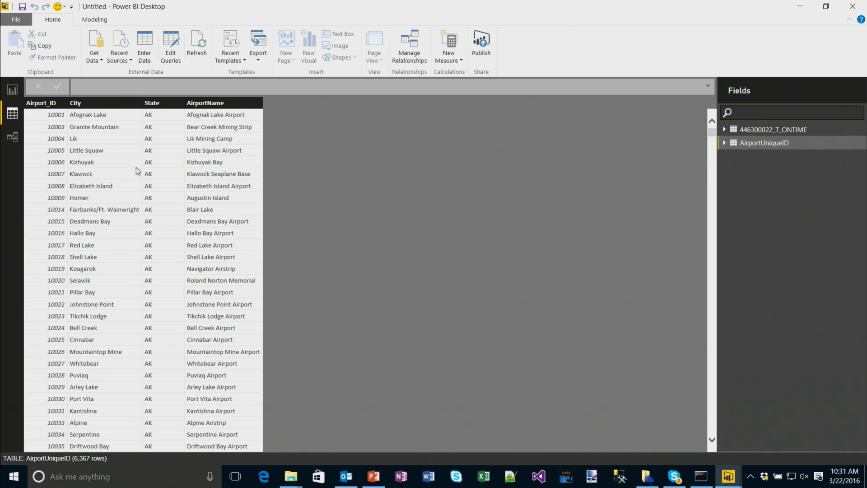
Build a State, City, AirportName hierarchy in AirportUniqueID and use it to replace the broken axis field of the delay chart
click(12, 90)
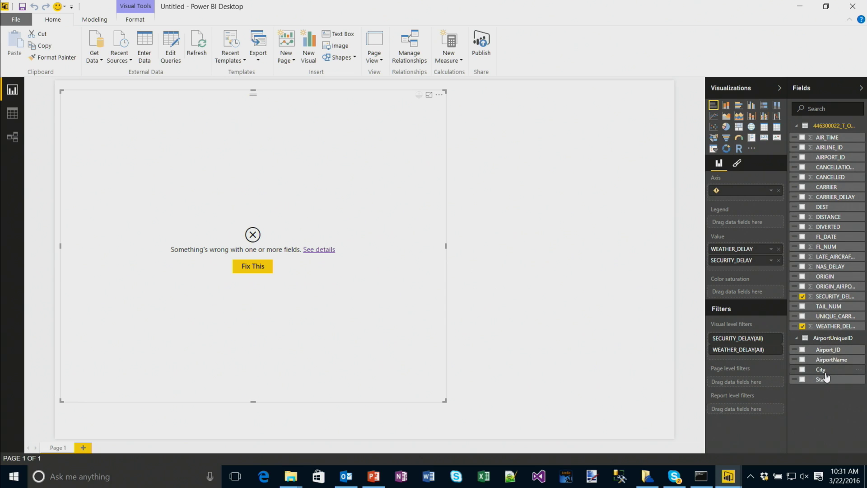
drag(827, 368, 833, 392)
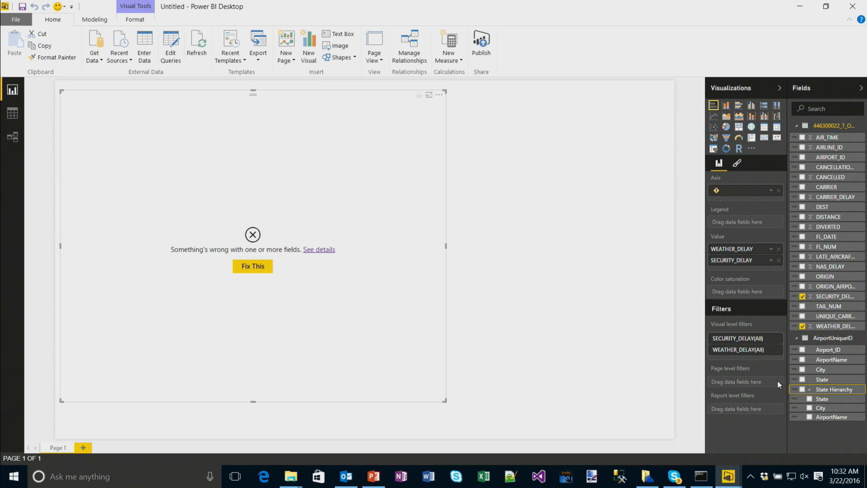
drag(822, 391, 738, 199)
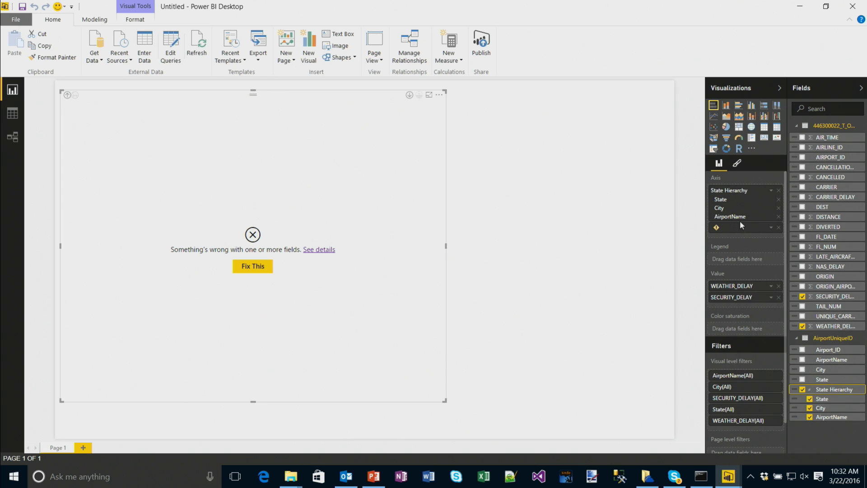
click(775, 229)
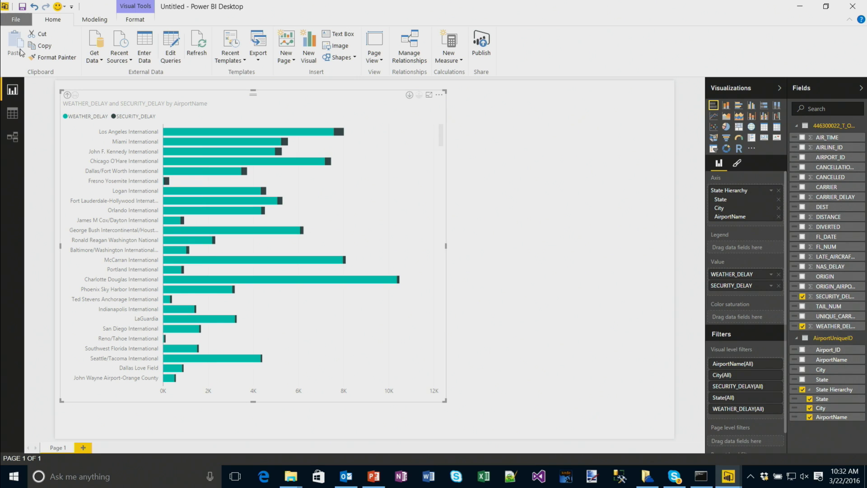
Drill the delay chart up to the State level, then down through NY and New York to its airports
click(68, 96)
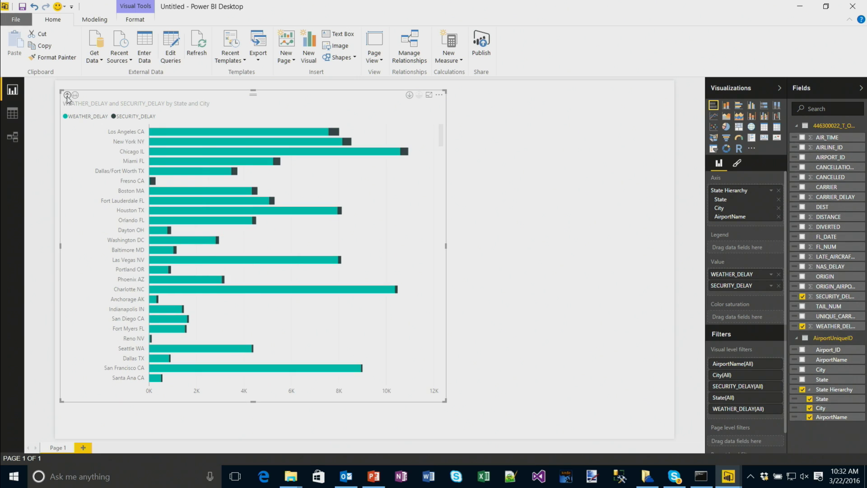
click(67, 96)
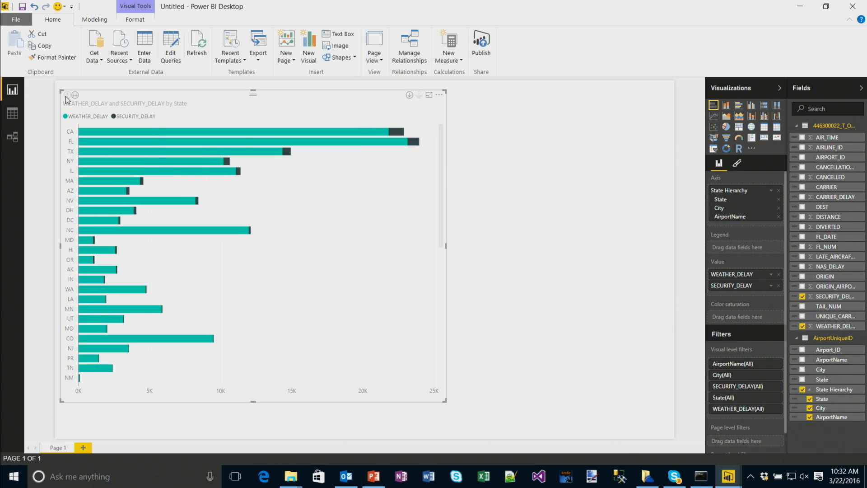
right_click(107, 160)
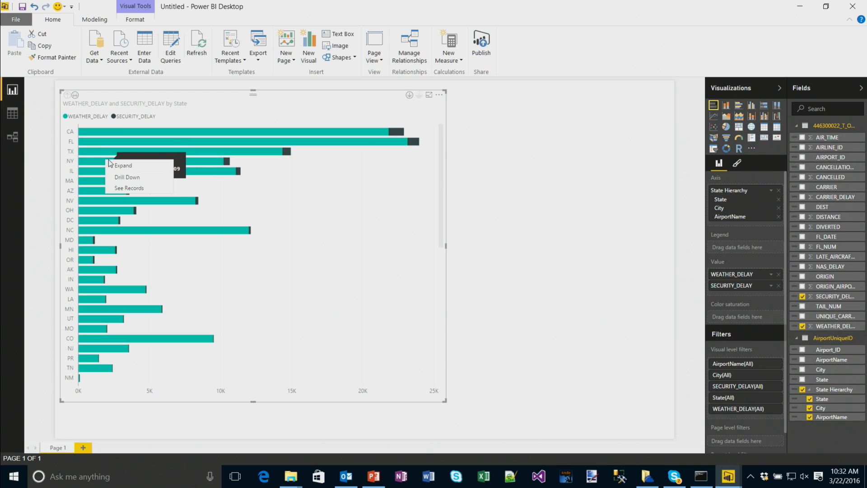
click(118, 178)
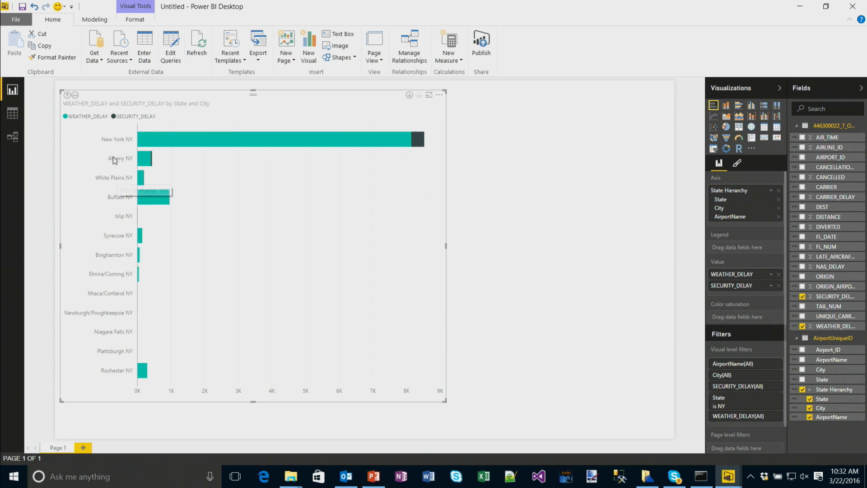
right_click(191, 139)
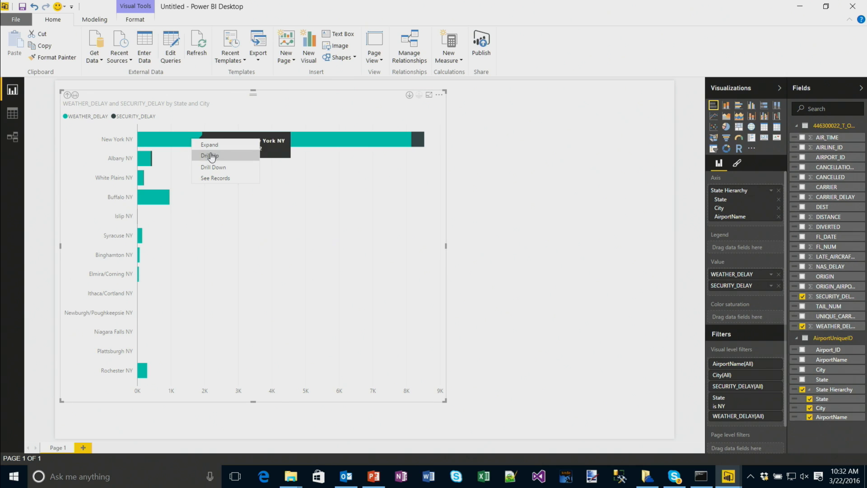
click(209, 167)
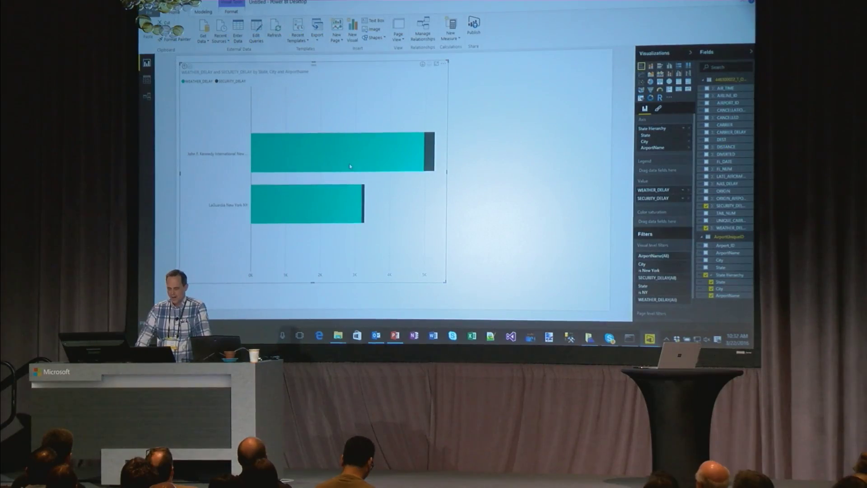
Start publishing the report, saving it as test in the Whirlwind demo folder
mouse_move(306, 236)
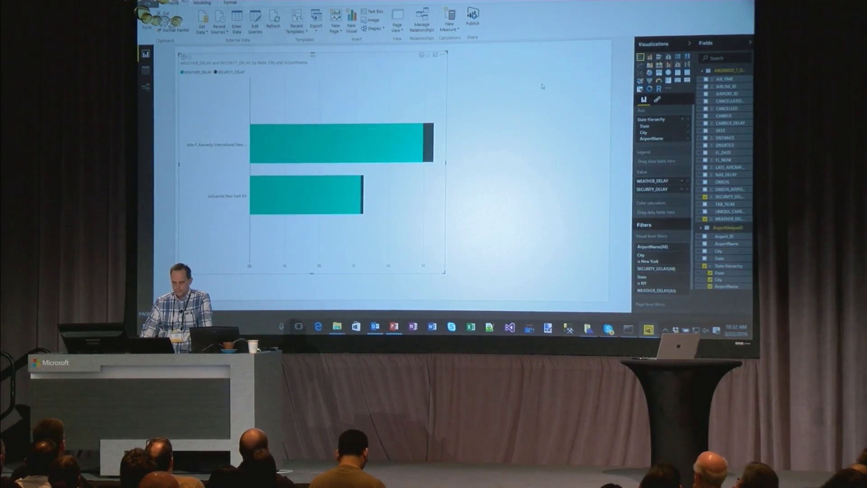
click(544, 83)
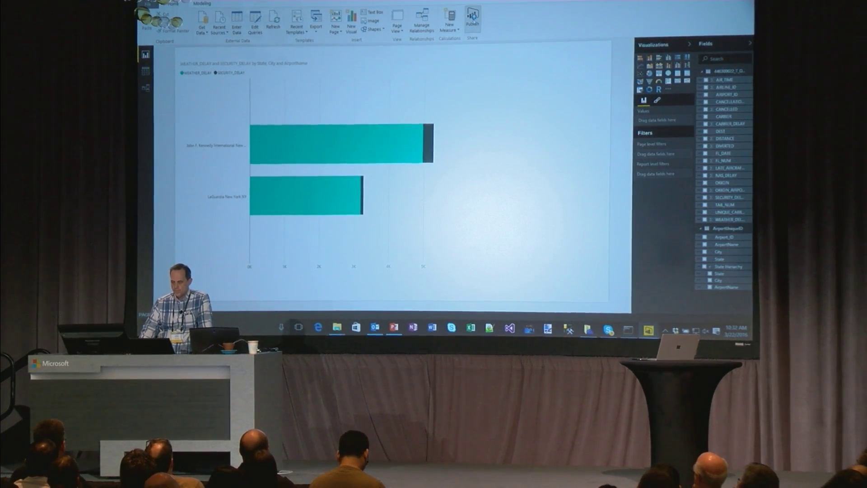
click(472, 20)
click(474, 169)
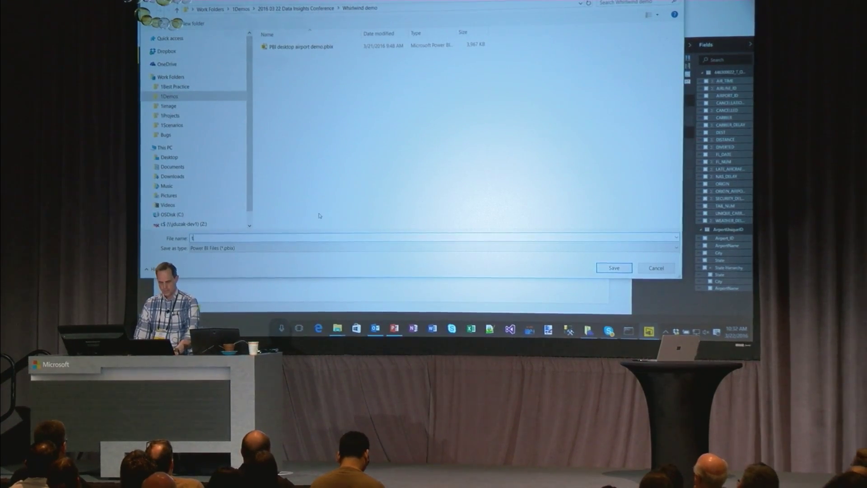
key(Return)
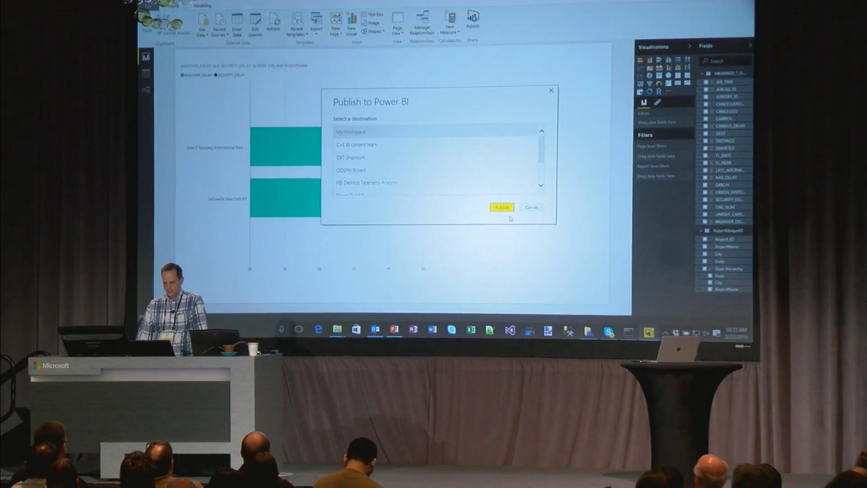
Publish the report to My Workspace, replacing the existing test dataset, and open the published test.pbix in the Power BI service
click(501, 208)
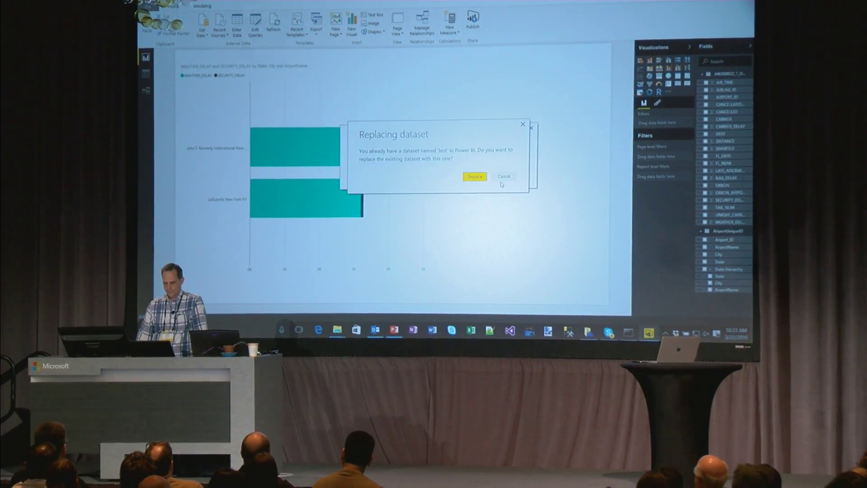
click(483, 178)
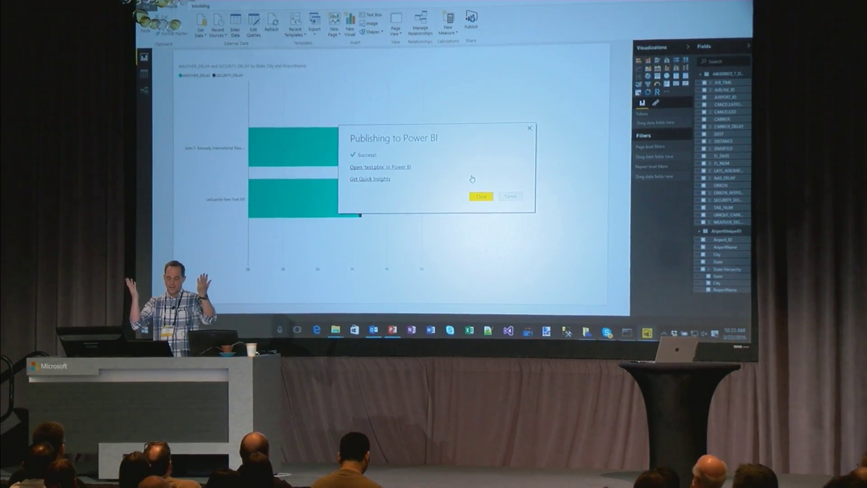
click(397, 167)
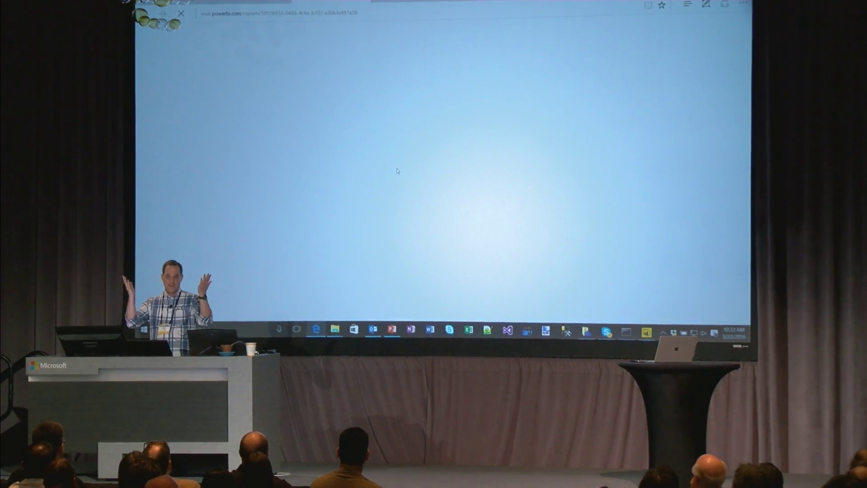